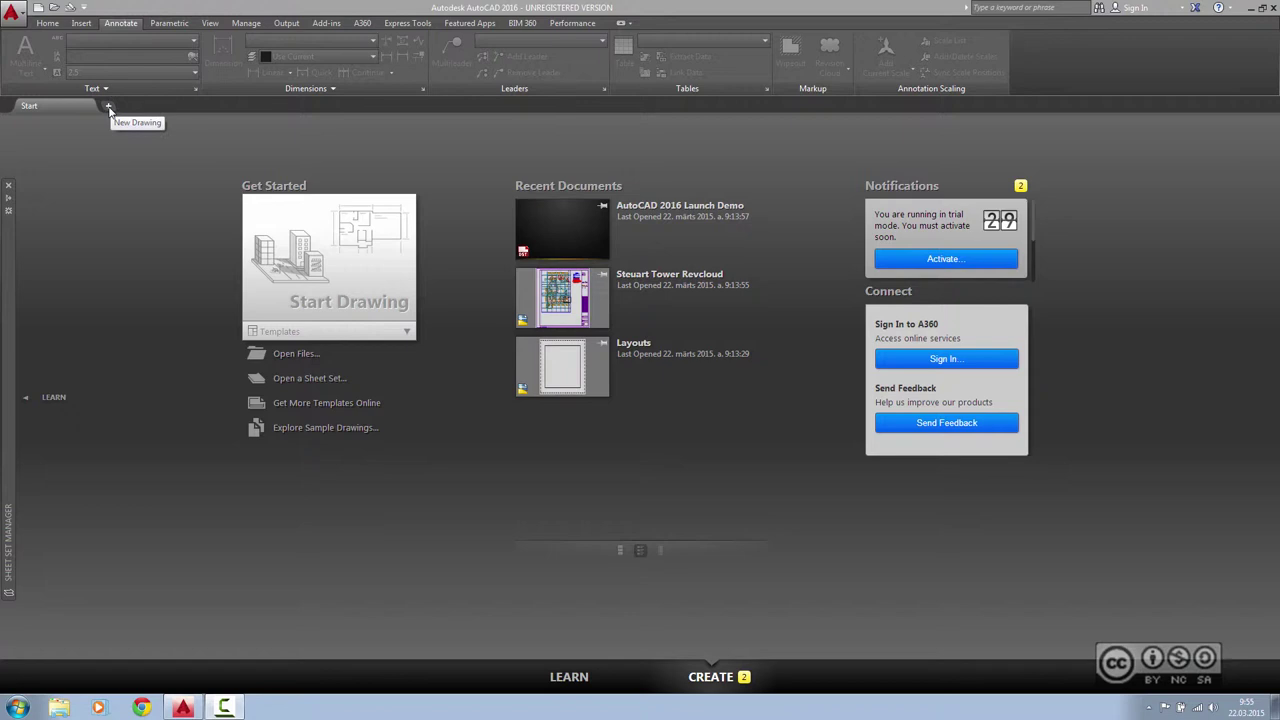
# Open blank drawings Drawing2, Drawing3 and Drawing4 as tabs, then return to Start with GOTOSTART.
pyautogui.click(110, 108)
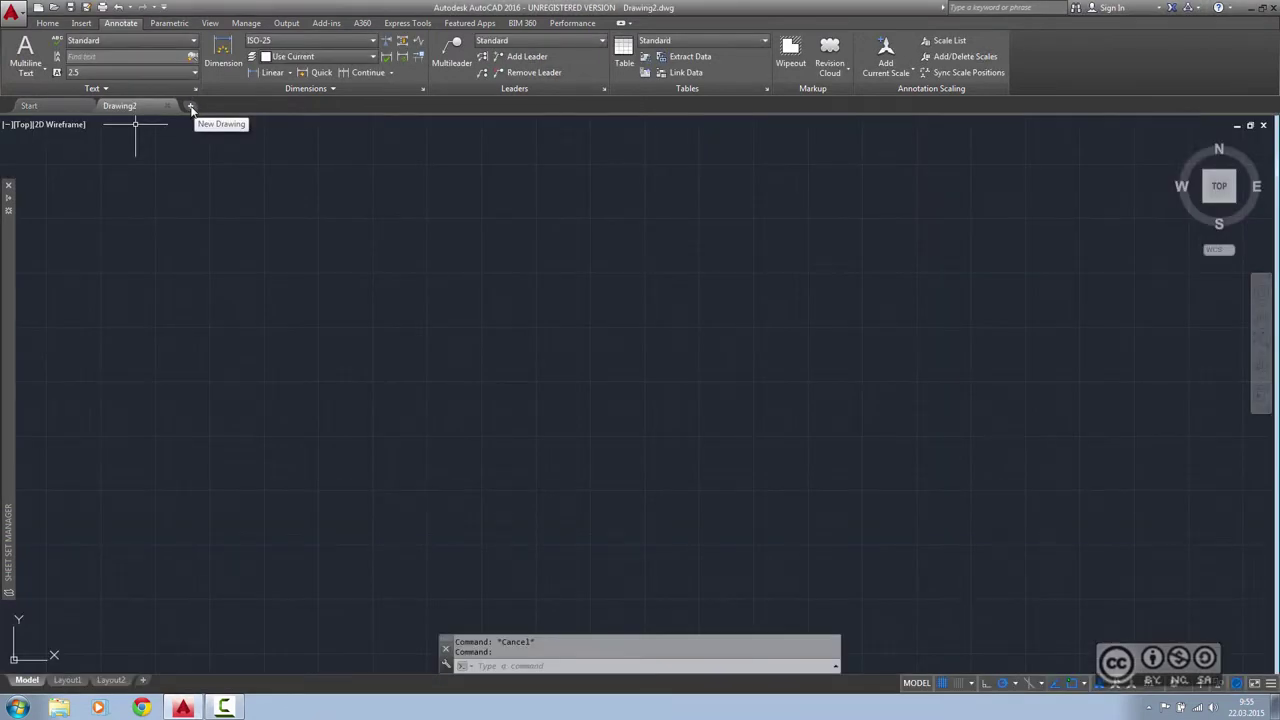
pyautogui.click(192, 107)
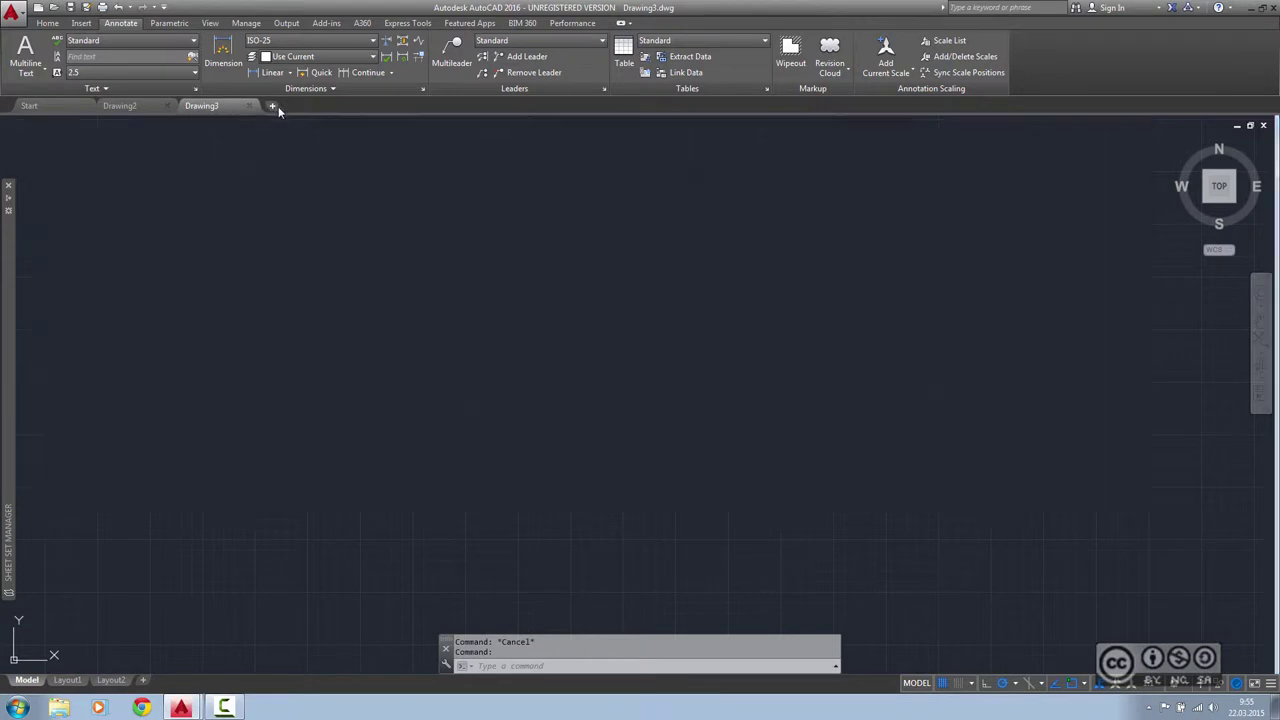
pyautogui.click(276, 107)
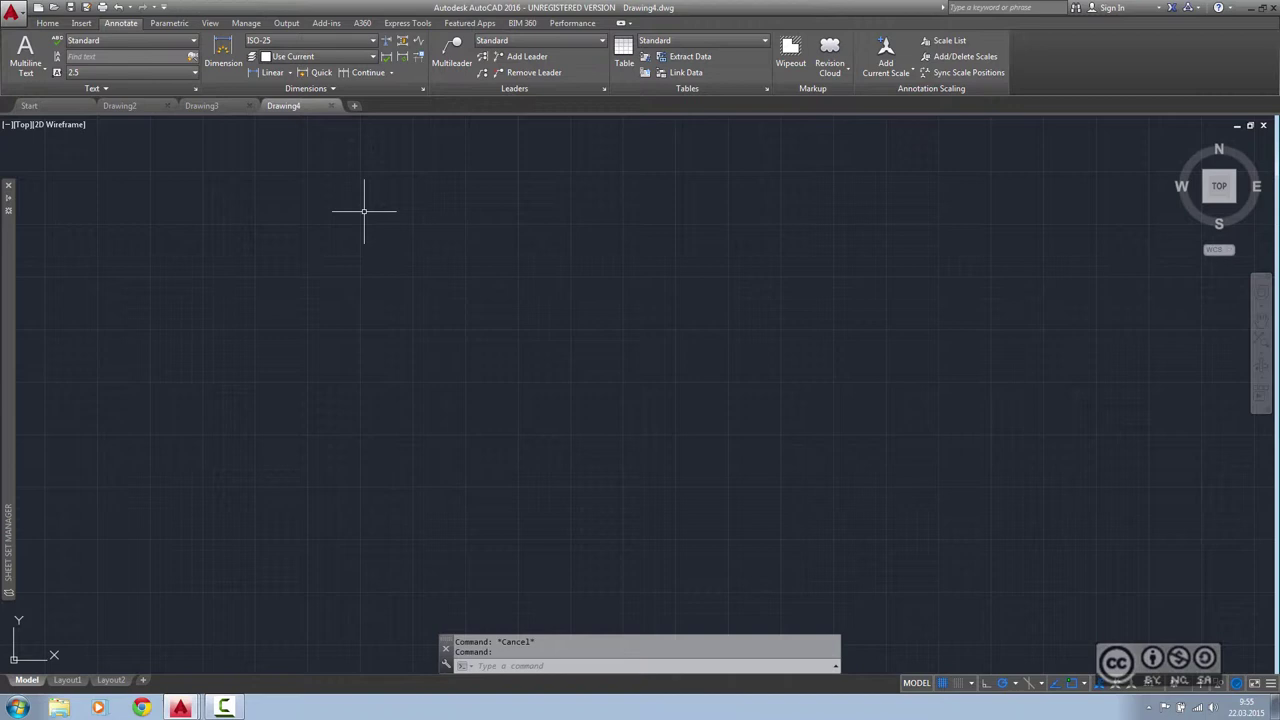
pyautogui.write('GOTOs')
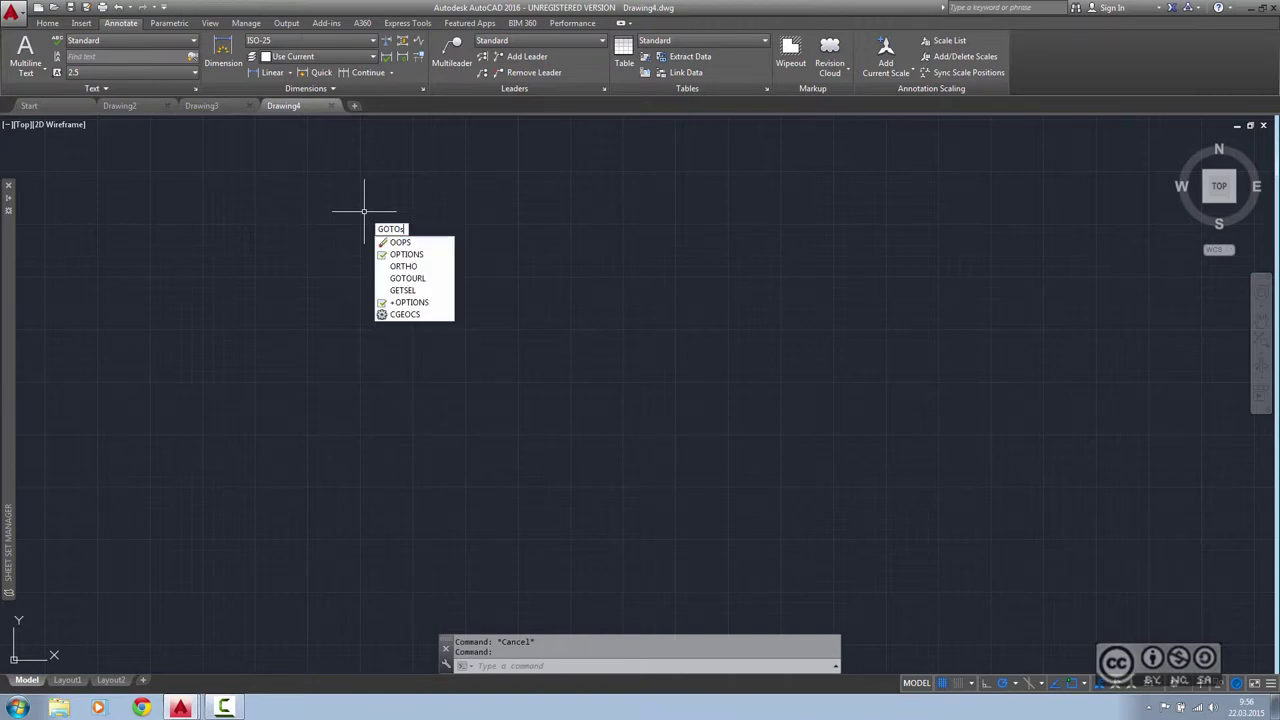
pyautogui.write('tart')
pyautogui.press('Return')
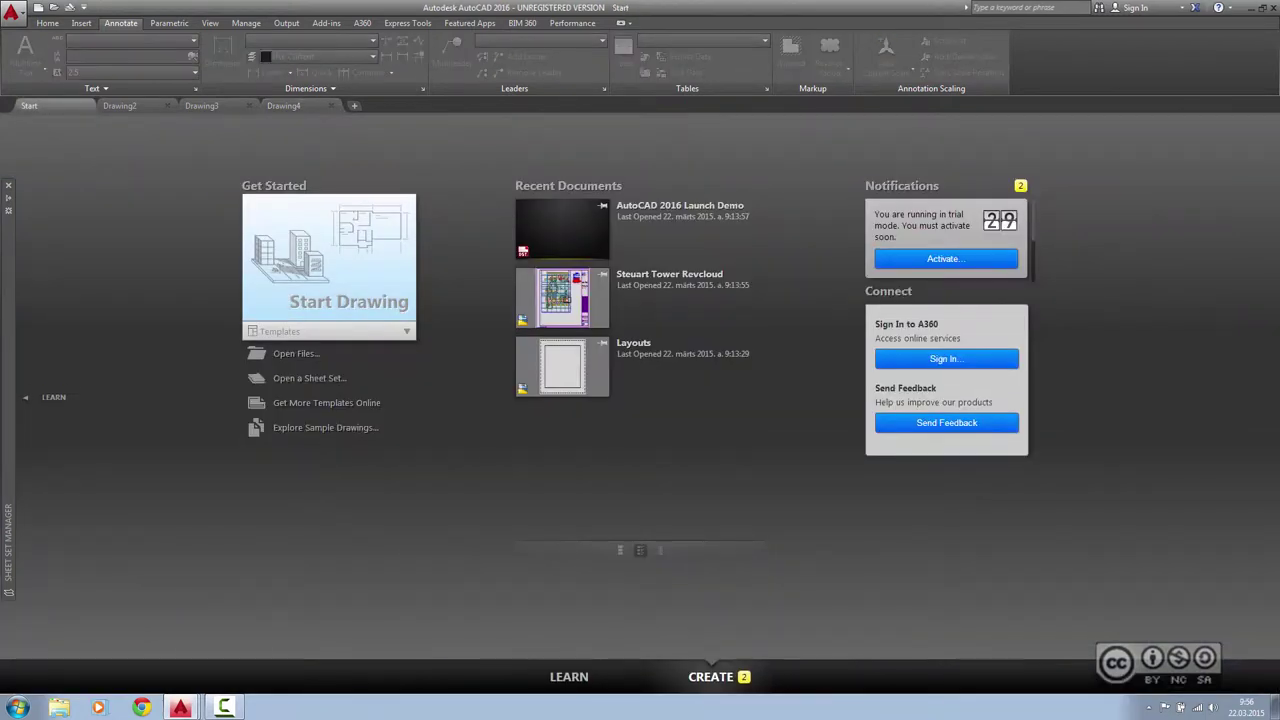
pyautogui.rightClick(52, 109)
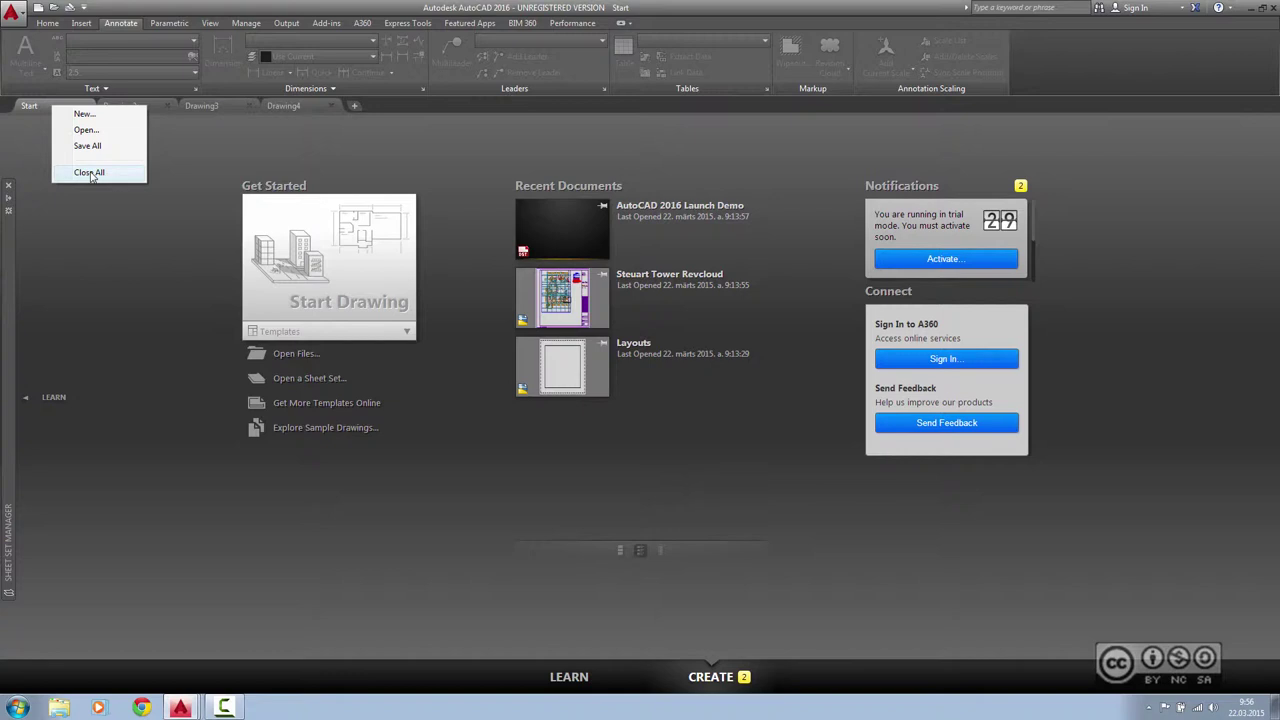
pyautogui.click(300, 105)
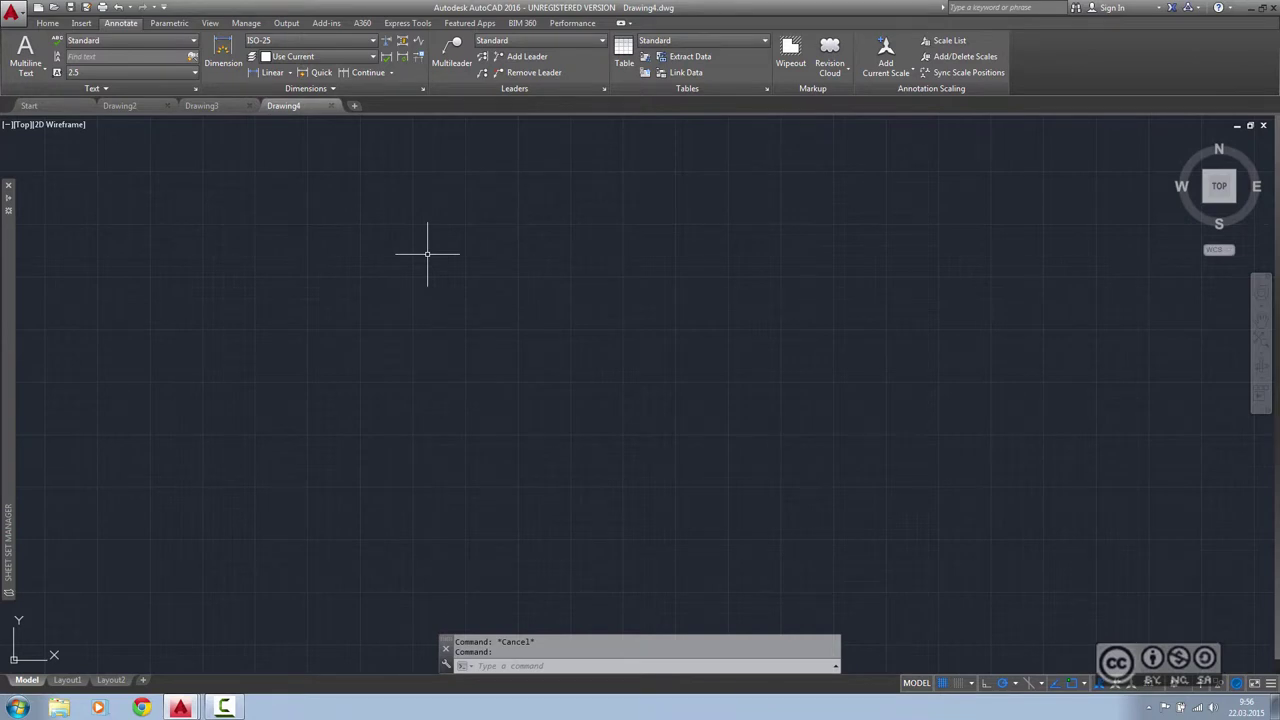
pyautogui.hotkey('ctrl', 'Tab')
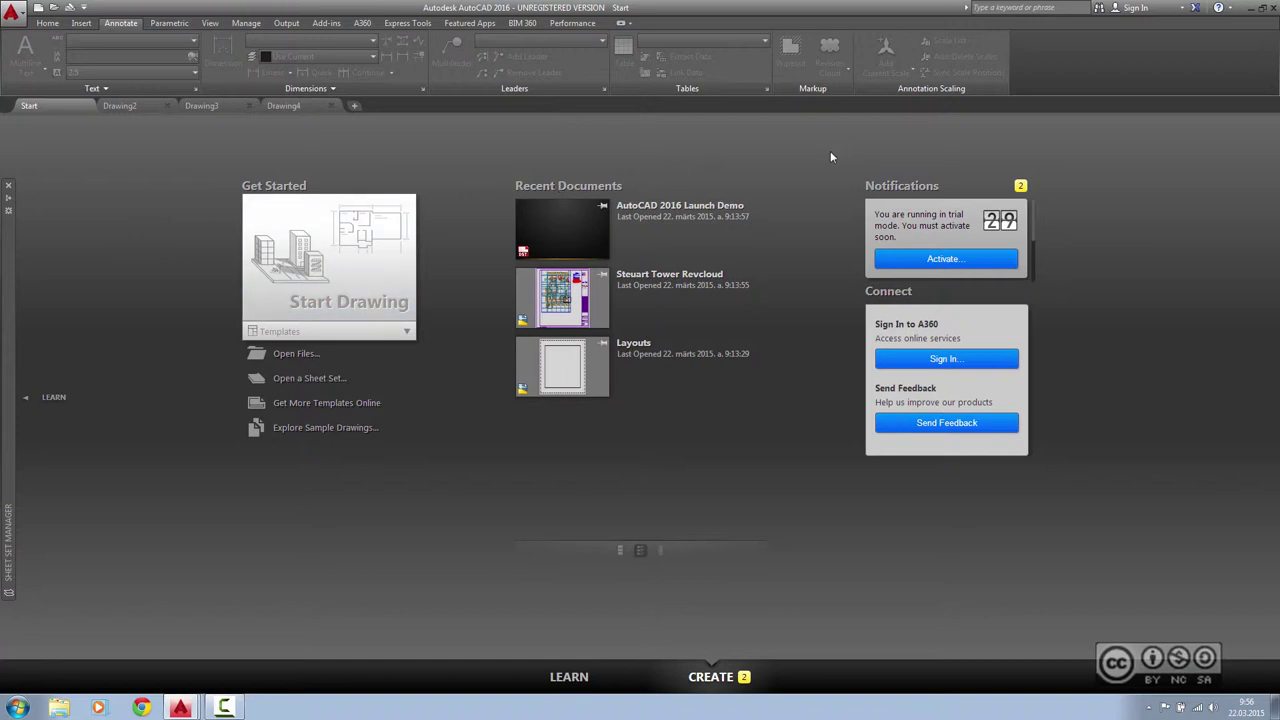
# Browse the Start page's Learn section, go back to Create, then switch to Drawing4.
pyautogui.click(53, 401)
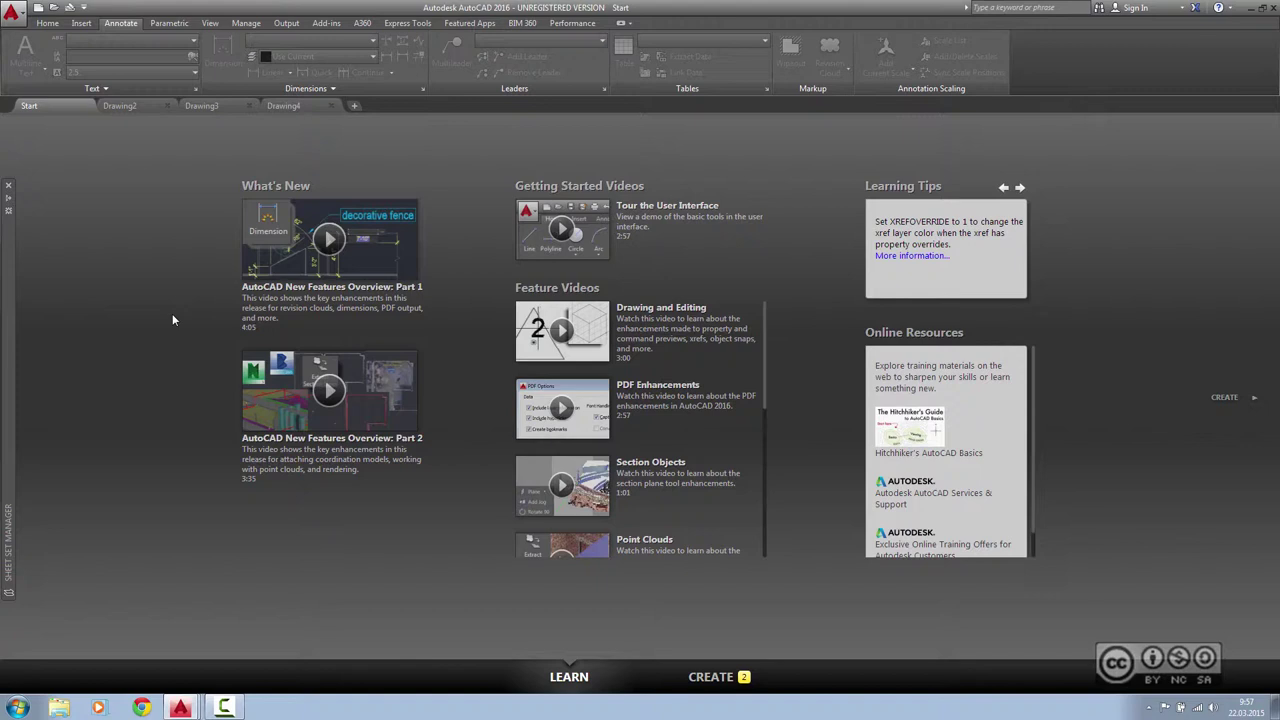
pyautogui.click(712, 677)
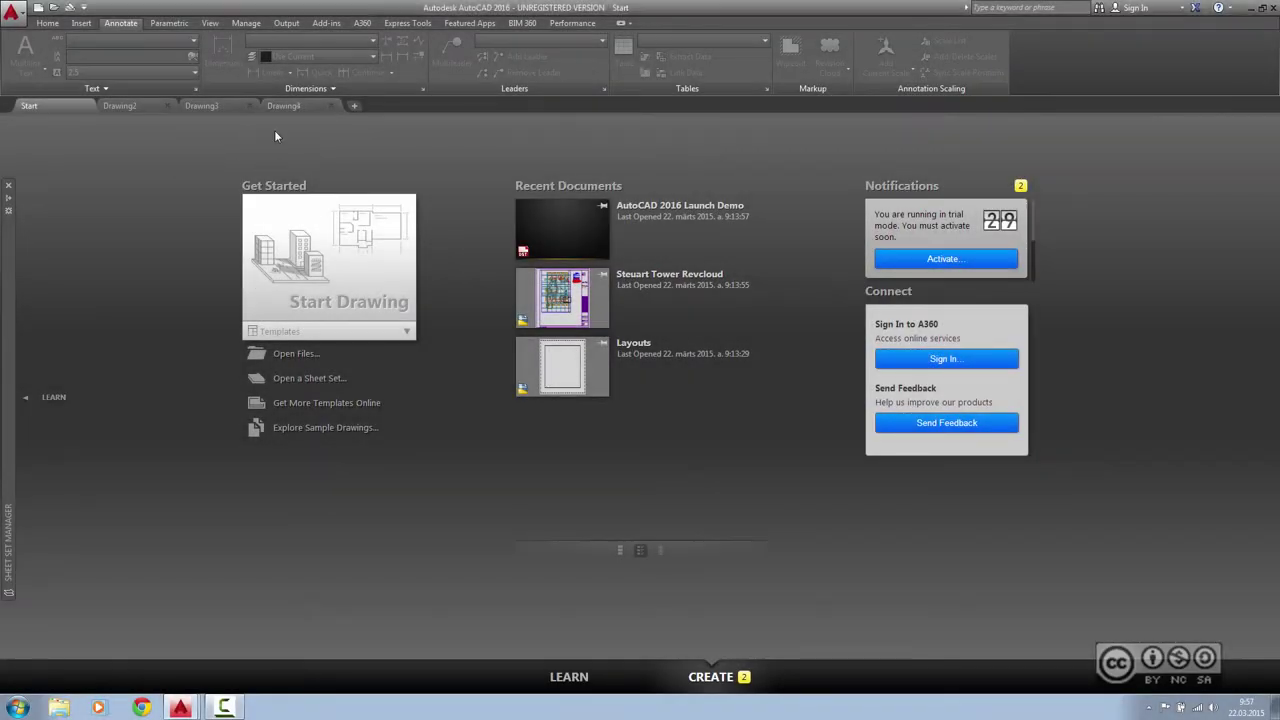
pyautogui.click(284, 105)
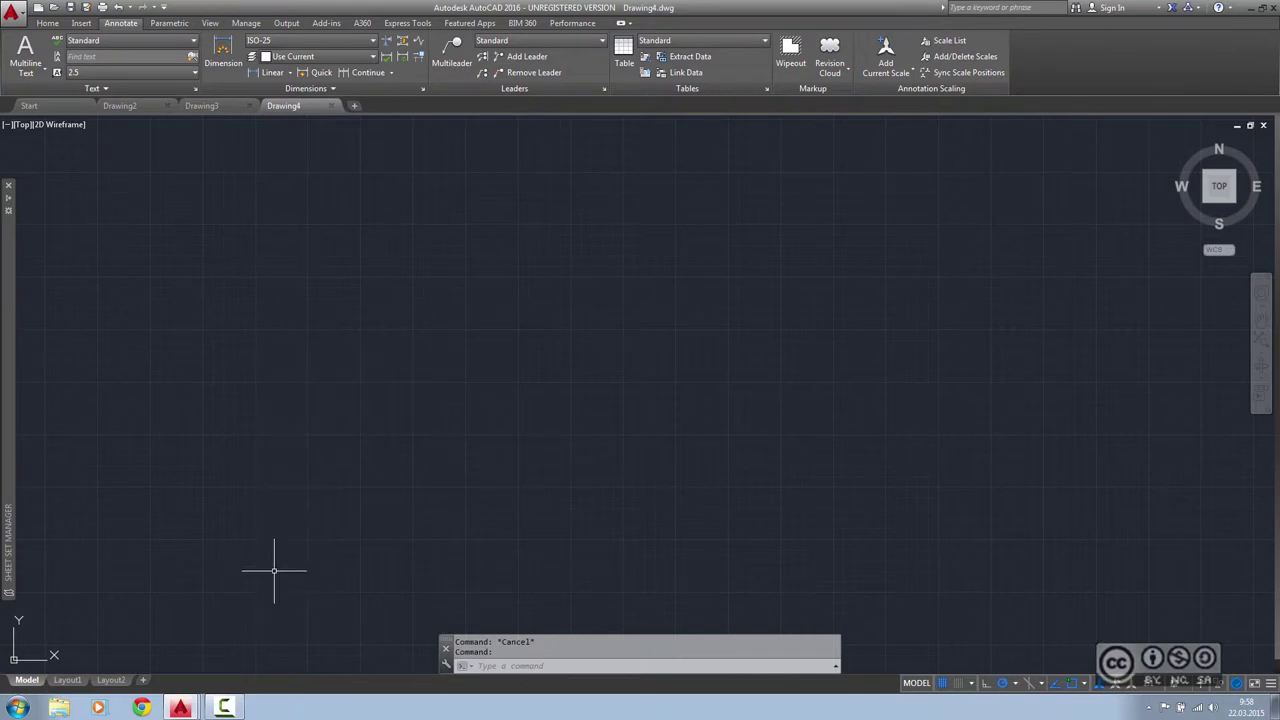
# Add new layouts to Drawing4 until the tabs run from Layout1 to Layout12.
pyautogui.click(143, 680)
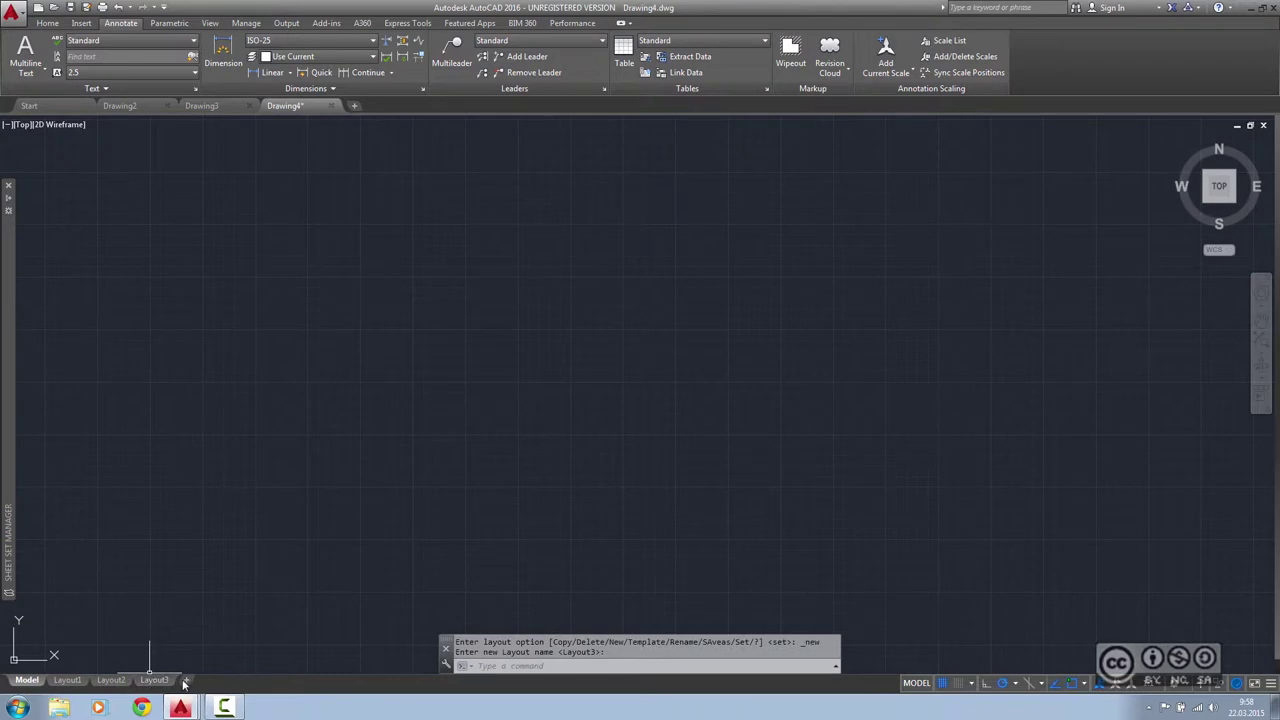
pyautogui.click(188, 680)
pyautogui.click(229, 680)
pyautogui.click(272, 680)
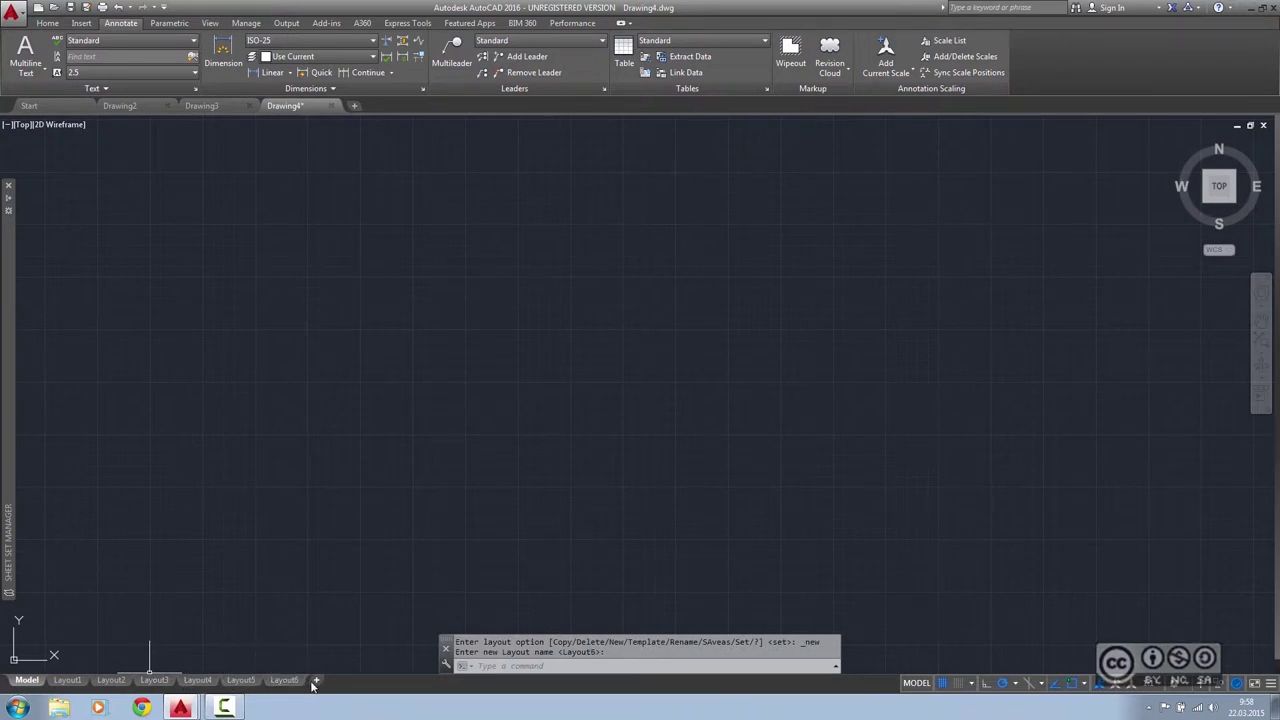
pyautogui.click(316, 680)
pyautogui.click(362, 681)
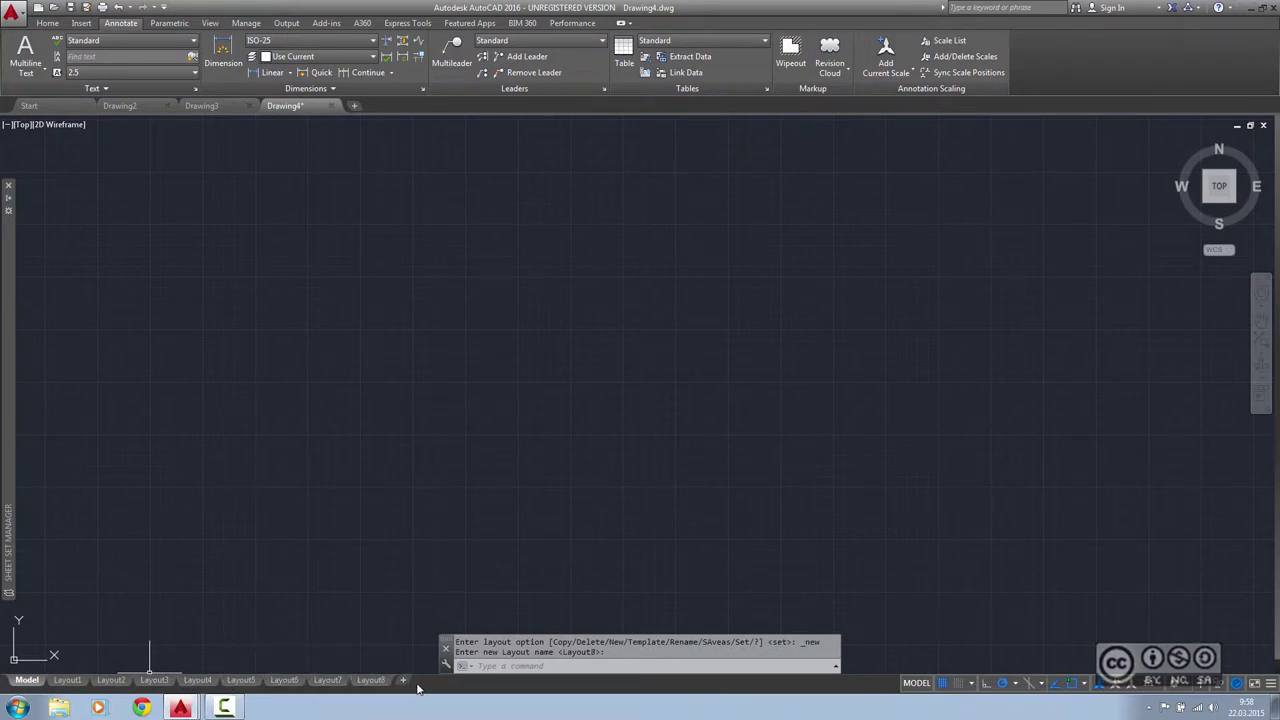
pyautogui.click(405, 681)
pyautogui.click(448, 681)
pyautogui.click(491, 681)
pyautogui.click(534, 681)
pyautogui.click(730, 487)
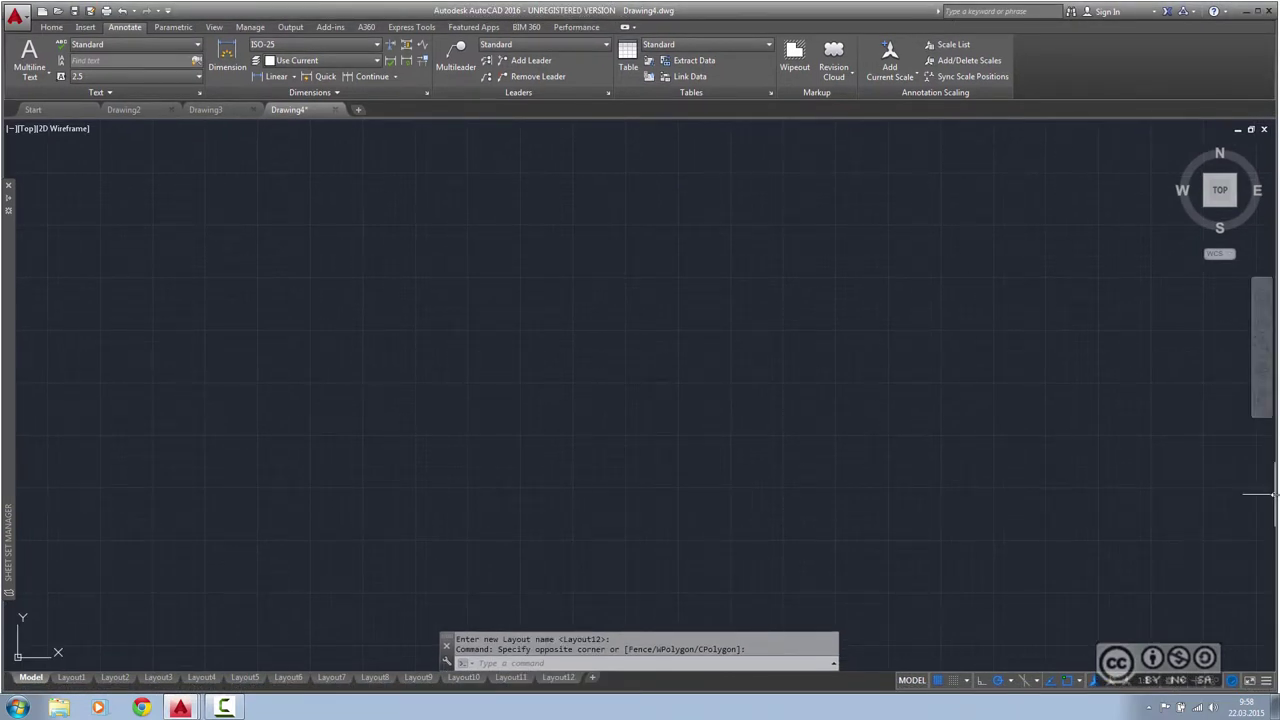
# Narrow the program window, check the full layout list, and open Layout4's paper sheet.
pyautogui.moveTo(1273, 493); pyautogui.dragTo(849, 494)
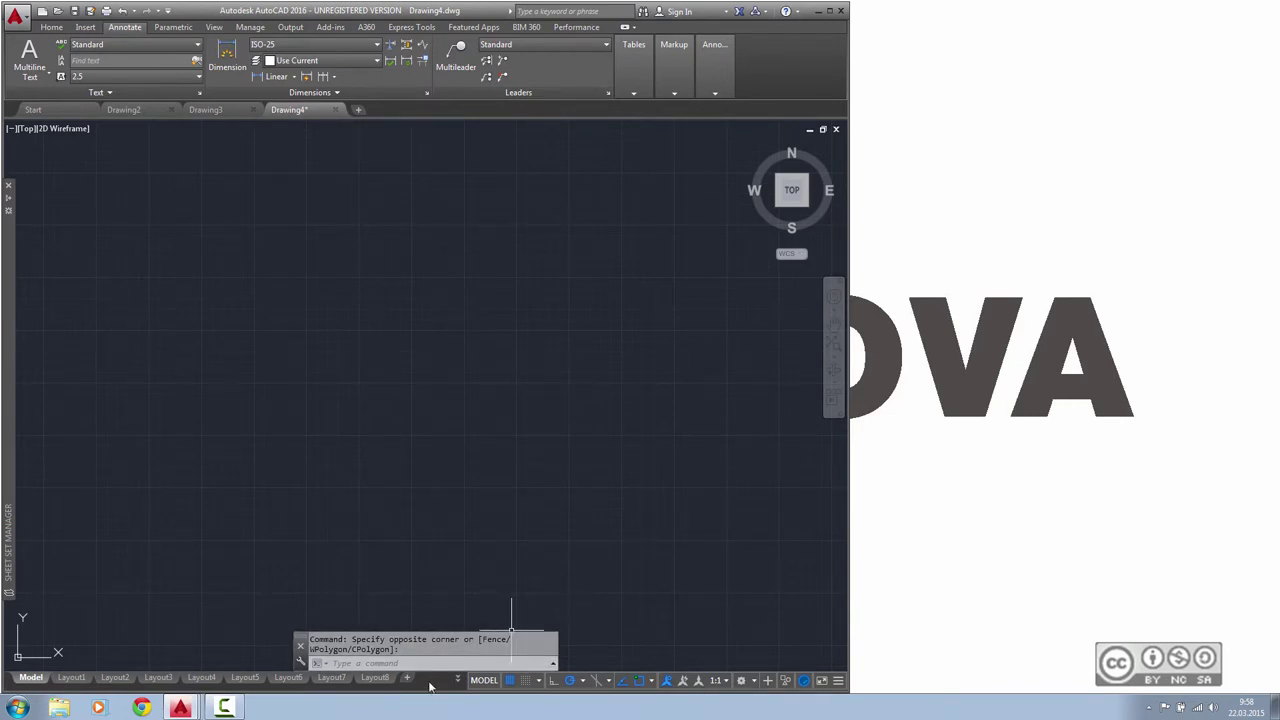
pyautogui.click(458, 680)
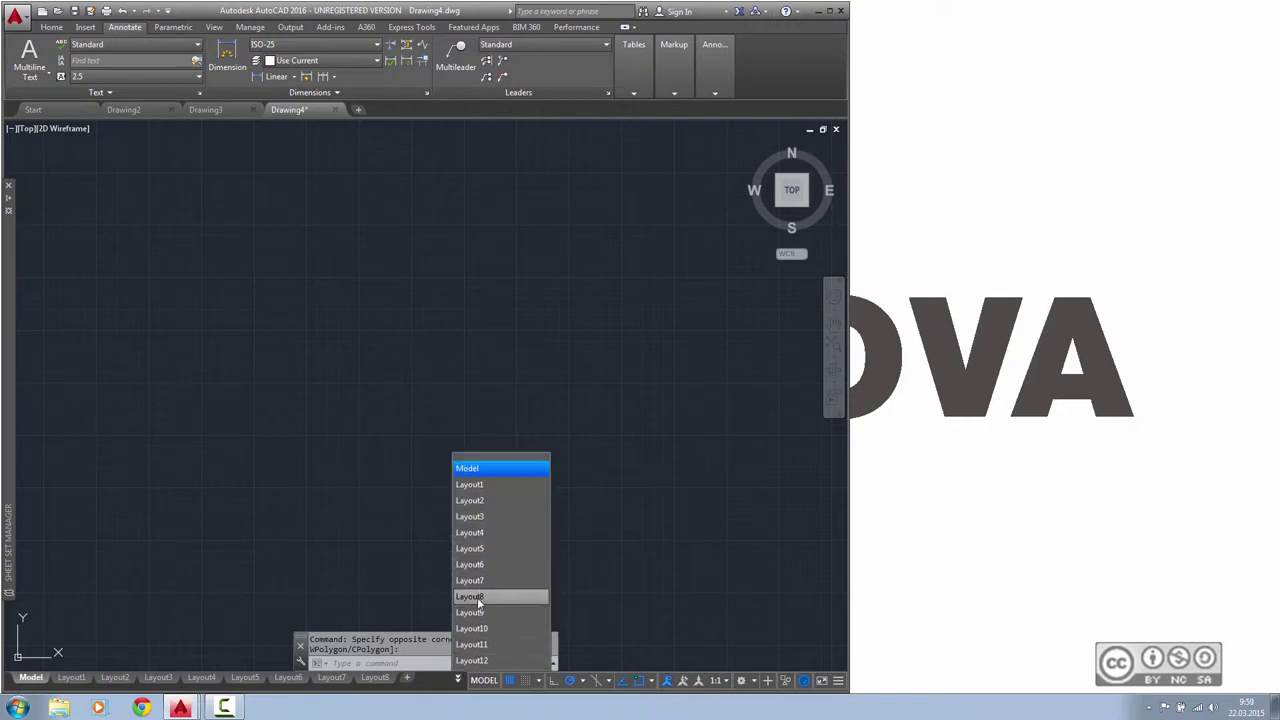
pyautogui.press('Escape')
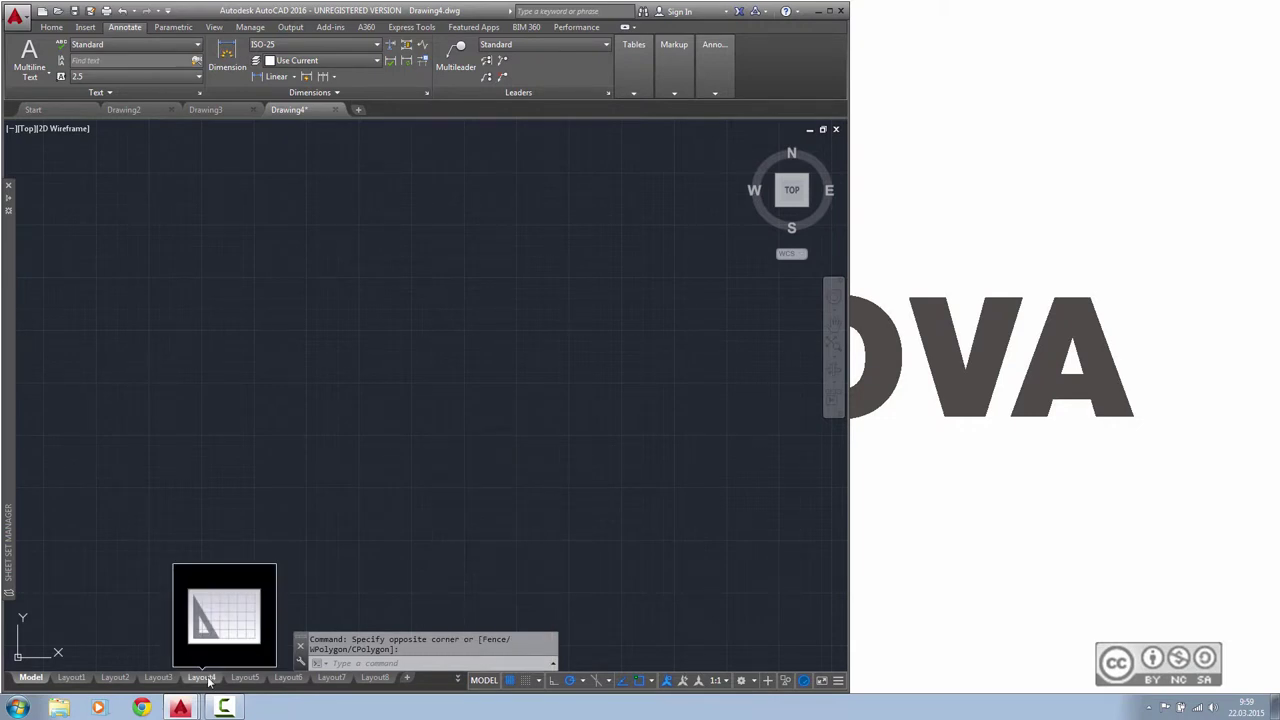
pyautogui.moveTo(209, 681)
pyautogui.mouseDown()
pyautogui.moveTo(470, 681)
pyautogui.moveTo(87, 677)
pyautogui.mouseUp()
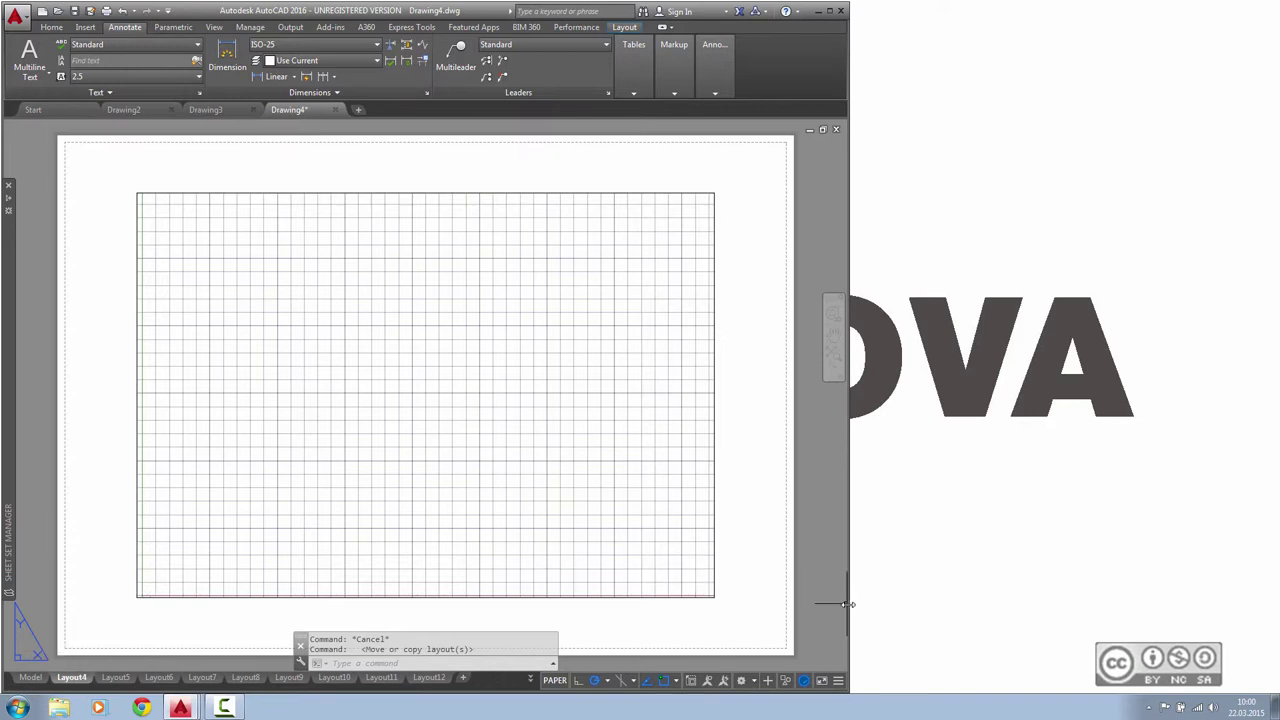
# Shrink and widen the program window, then maximize it to full screen.
pyautogui.moveTo(847, 604); pyautogui.dragTo(645, 620)
pyautogui.moveTo(604, 623); pyautogui.dragTo(267, 620)
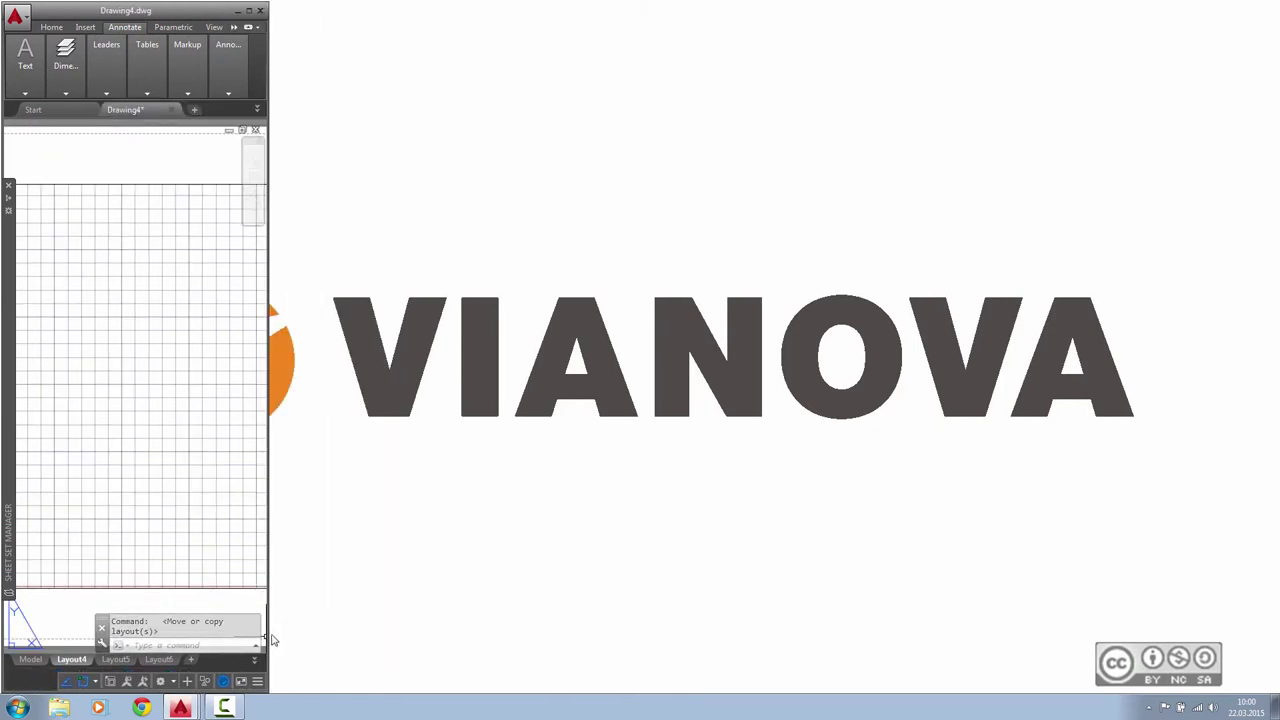
pyautogui.moveTo(265, 636); pyautogui.dragTo(280, 638)
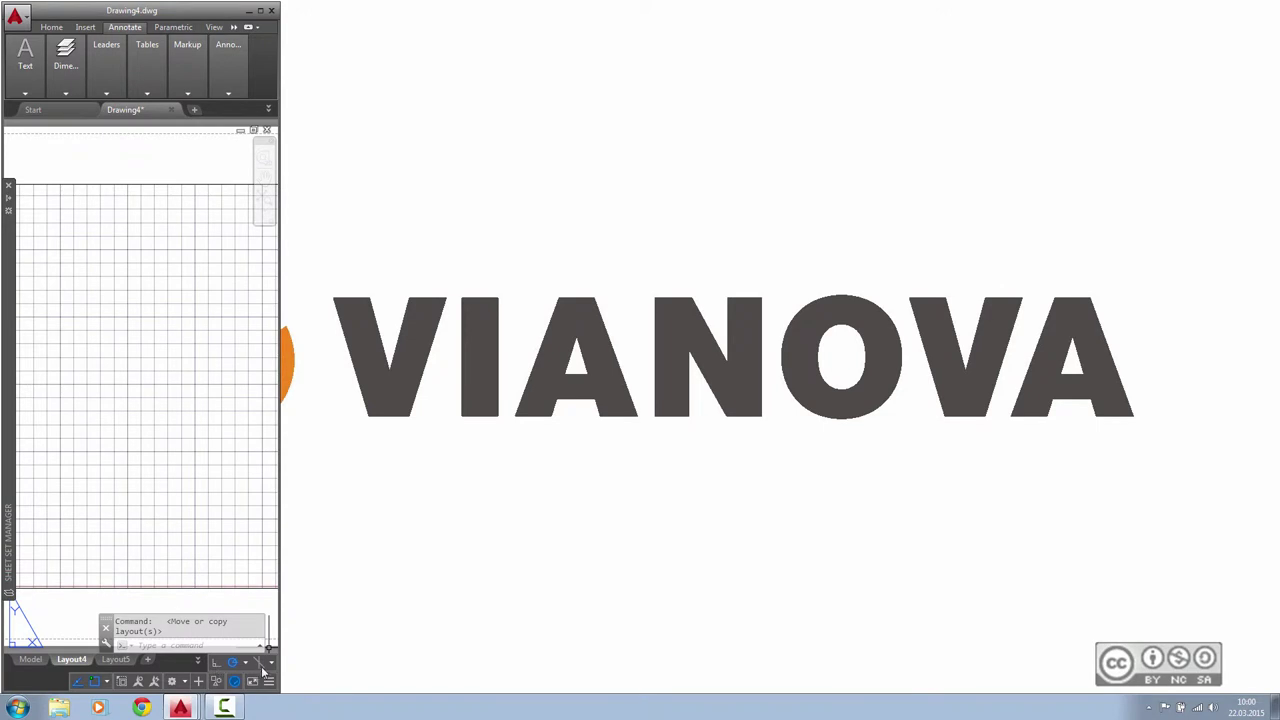
pyautogui.moveTo(282, 624)
pyautogui.mouseDown()
pyautogui.moveTo(963, 540)
pyautogui.moveTo(1130, 410)
pyautogui.mouseUp()
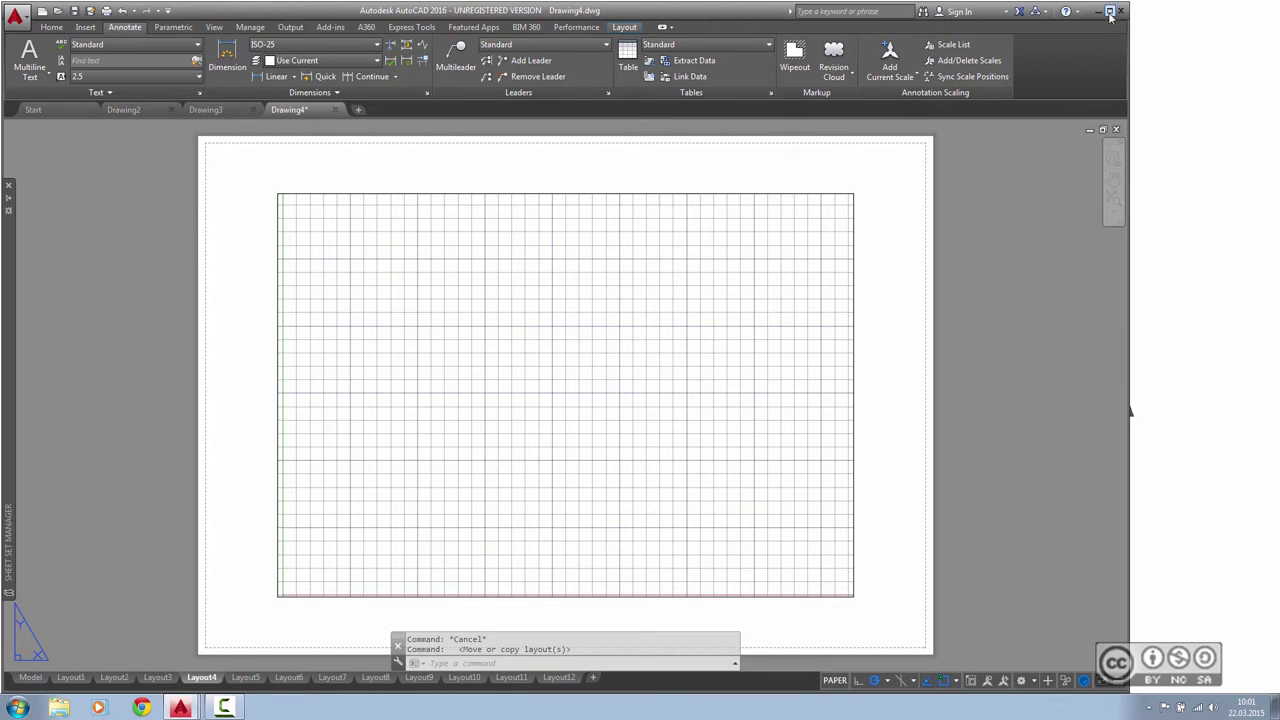
pyautogui.click(1110, 14)
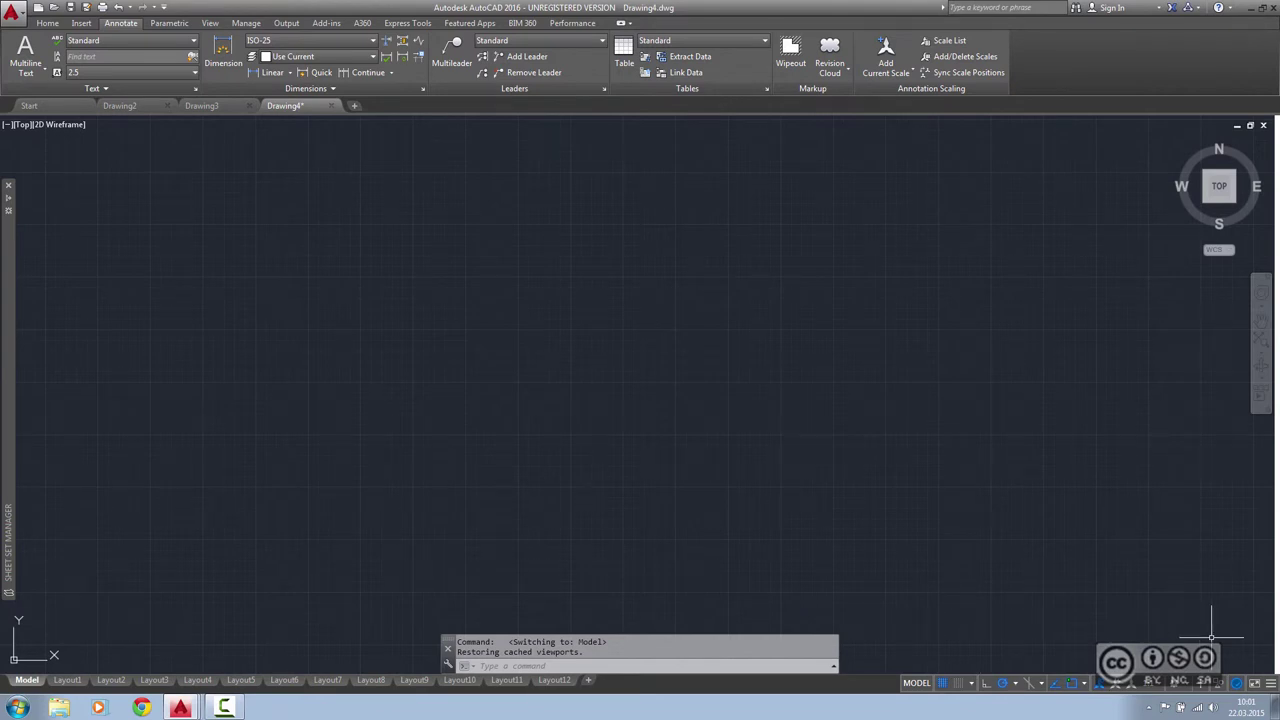
# Add the Coordinates readout and Lock UI to the status bar, then show Lock UI's locking options.
pyautogui.click(1271, 686)
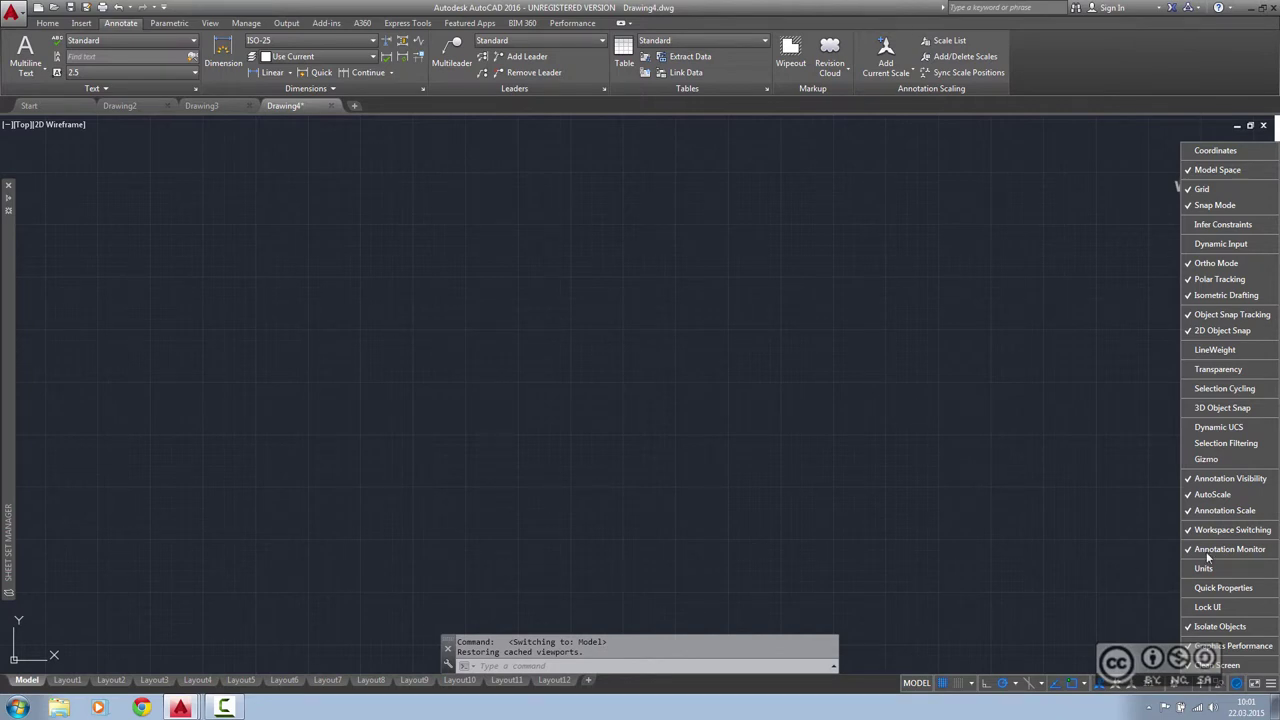
pyautogui.click(1210, 152)
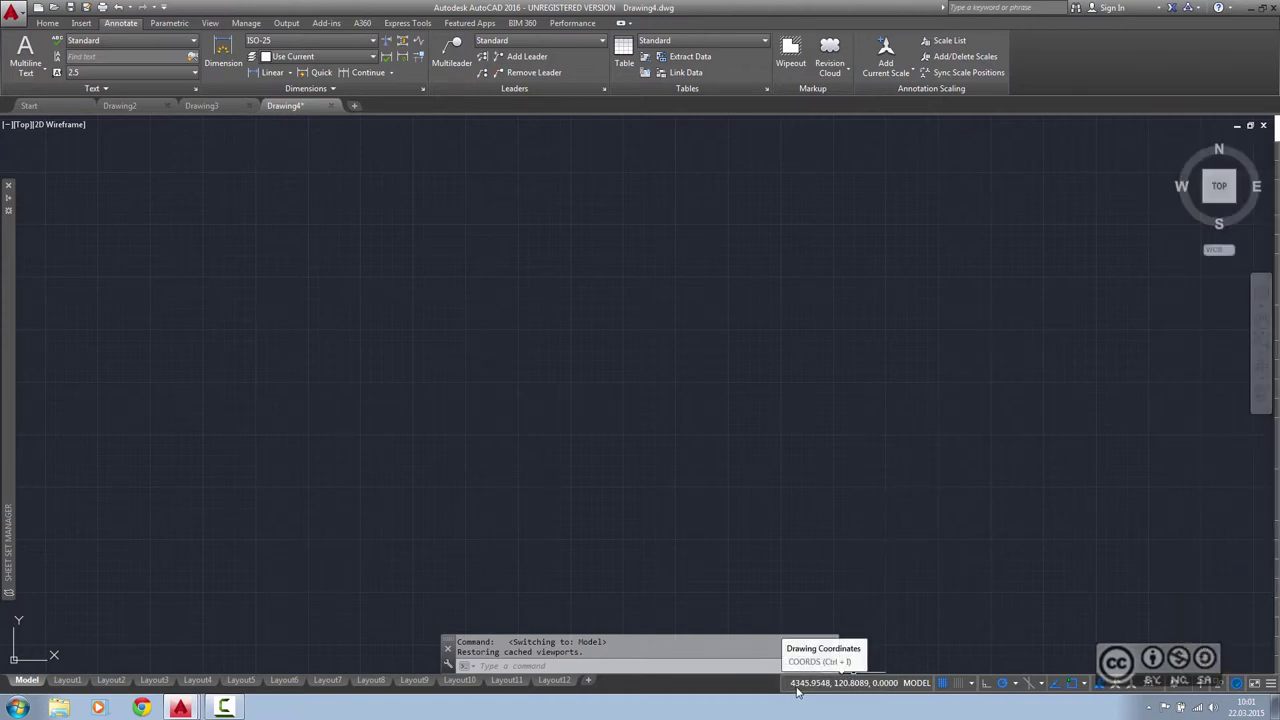
pyautogui.click(1270, 684)
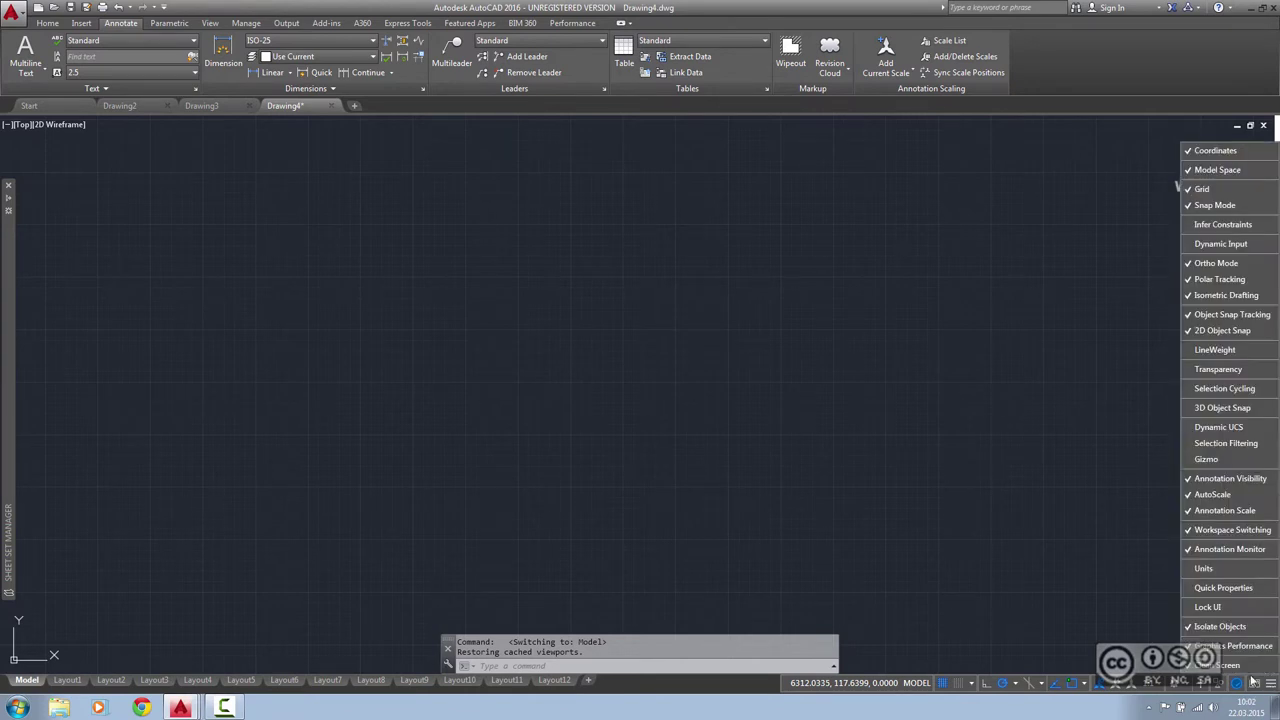
pyautogui.click(1206, 608)
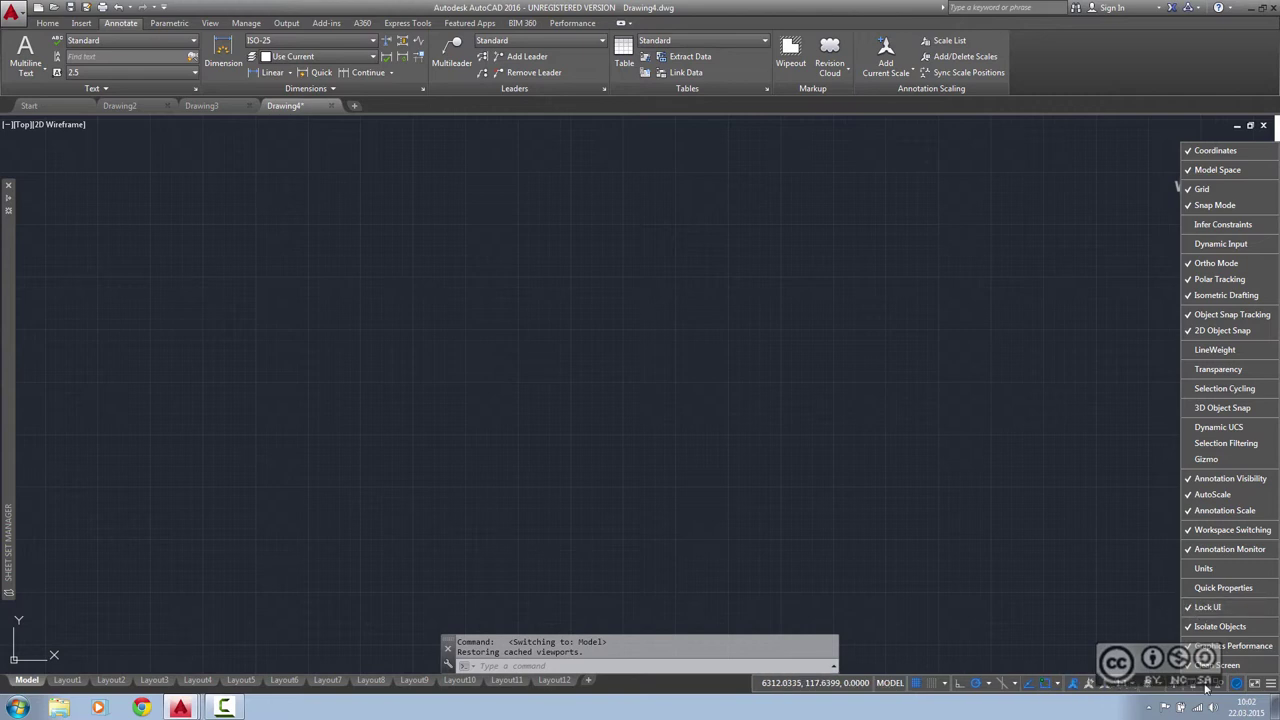
pyautogui.click(1207, 686)
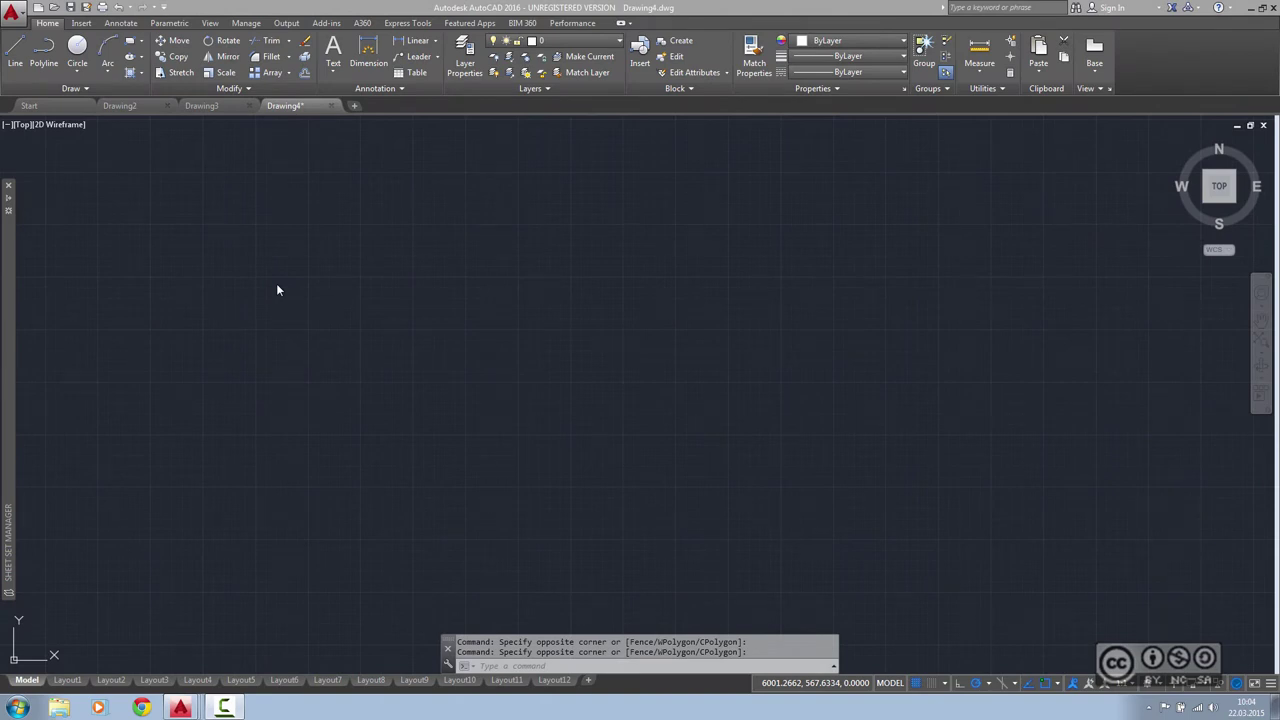
pyautogui.moveTo(8, 545)
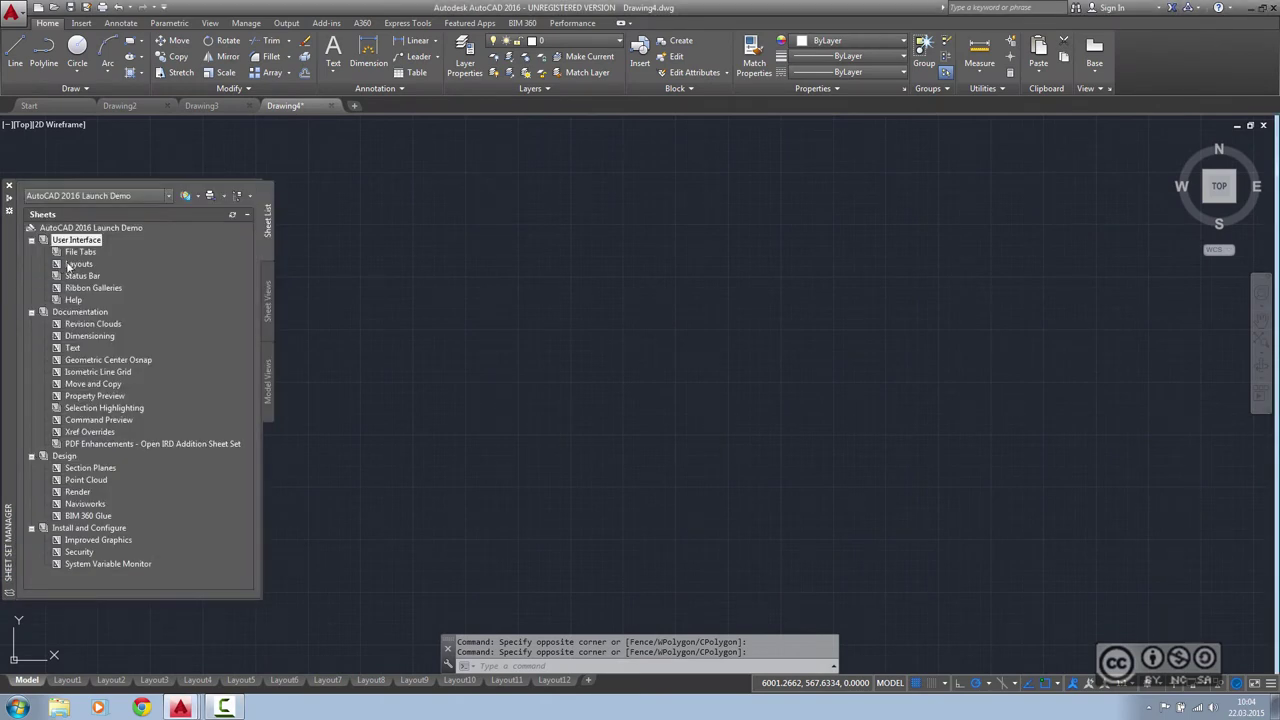
# Open the Ribbon Galleries sheet as Ribbon.dwg and scroll through the Insert tab's block gallery.
pyautogui.doubleClick(93, 288)
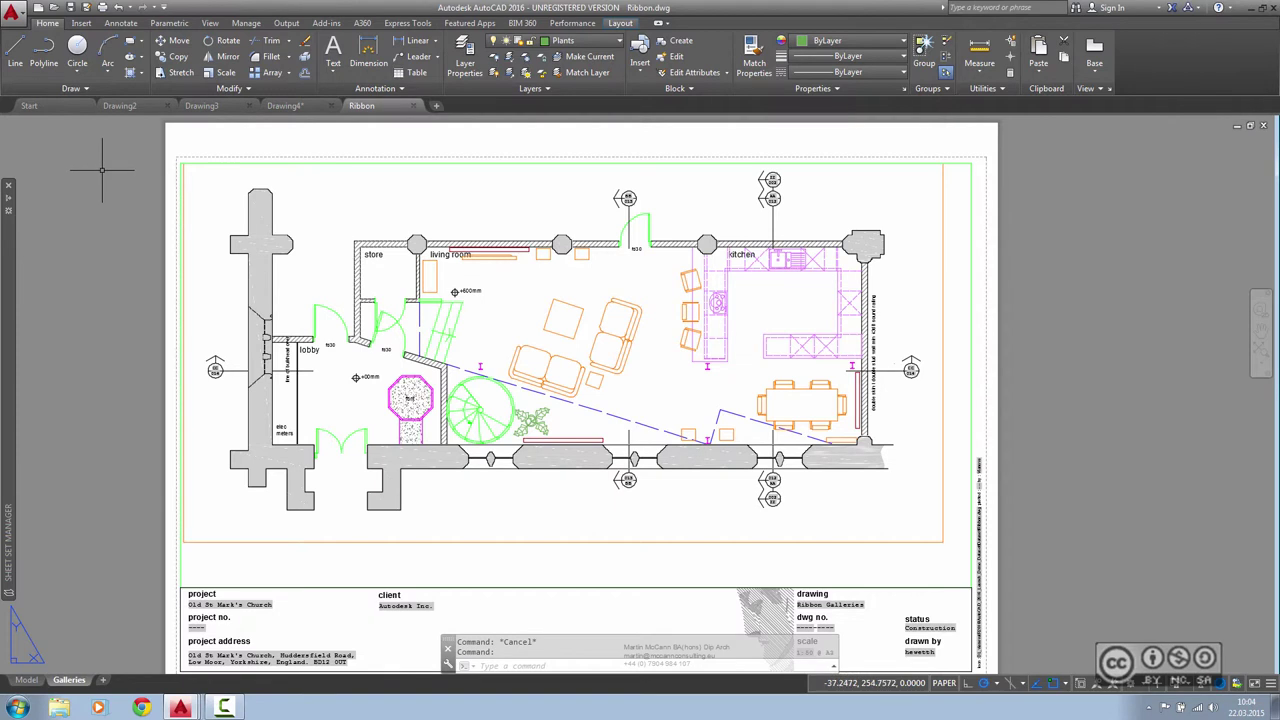
pyautogui.click(81, 22)
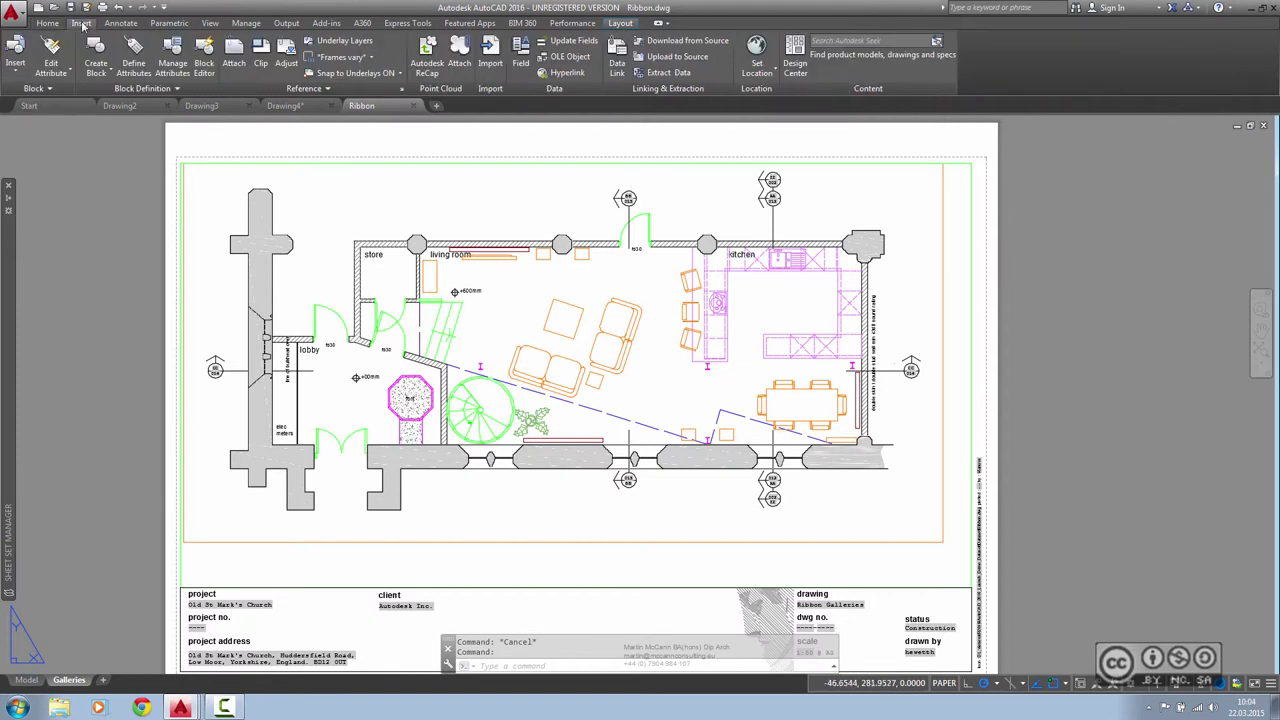
pyautogui.click(15, 58)
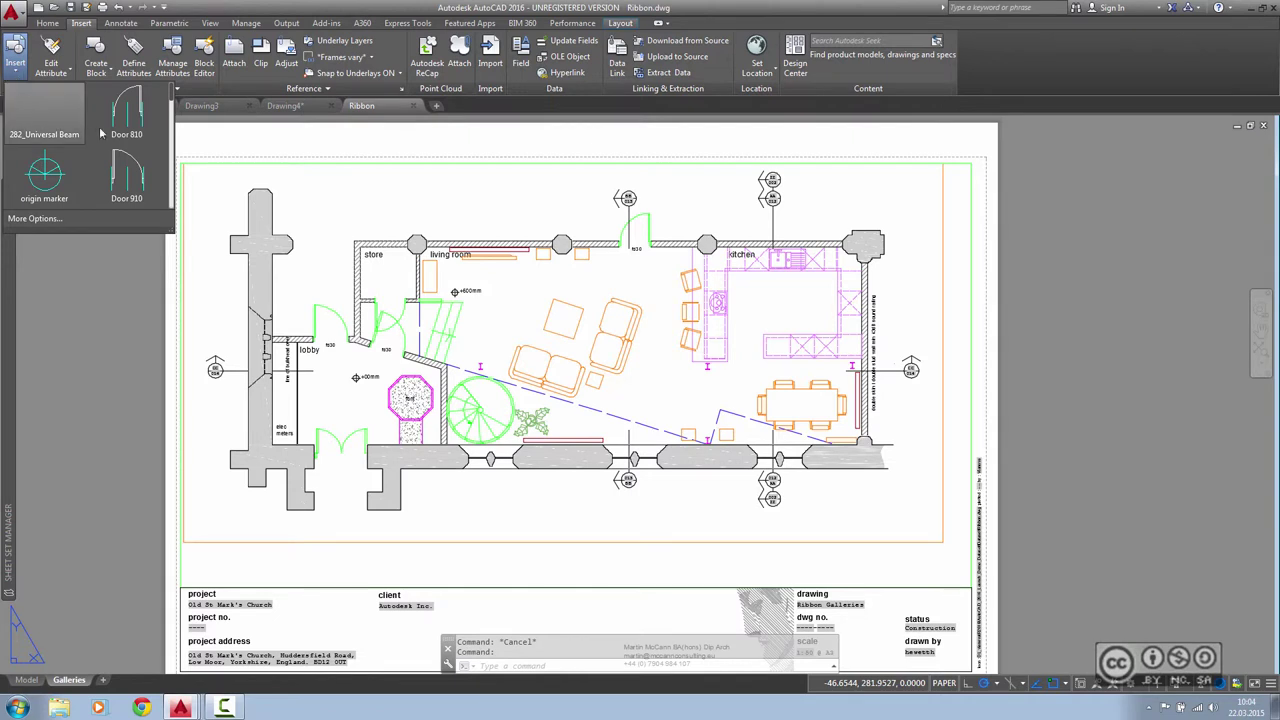
pyautogui.scroll(-1, 172, 200)
pyautogui.scroll(-1, 172, 200)
pyautogui.scroll(-1, 172, 200)
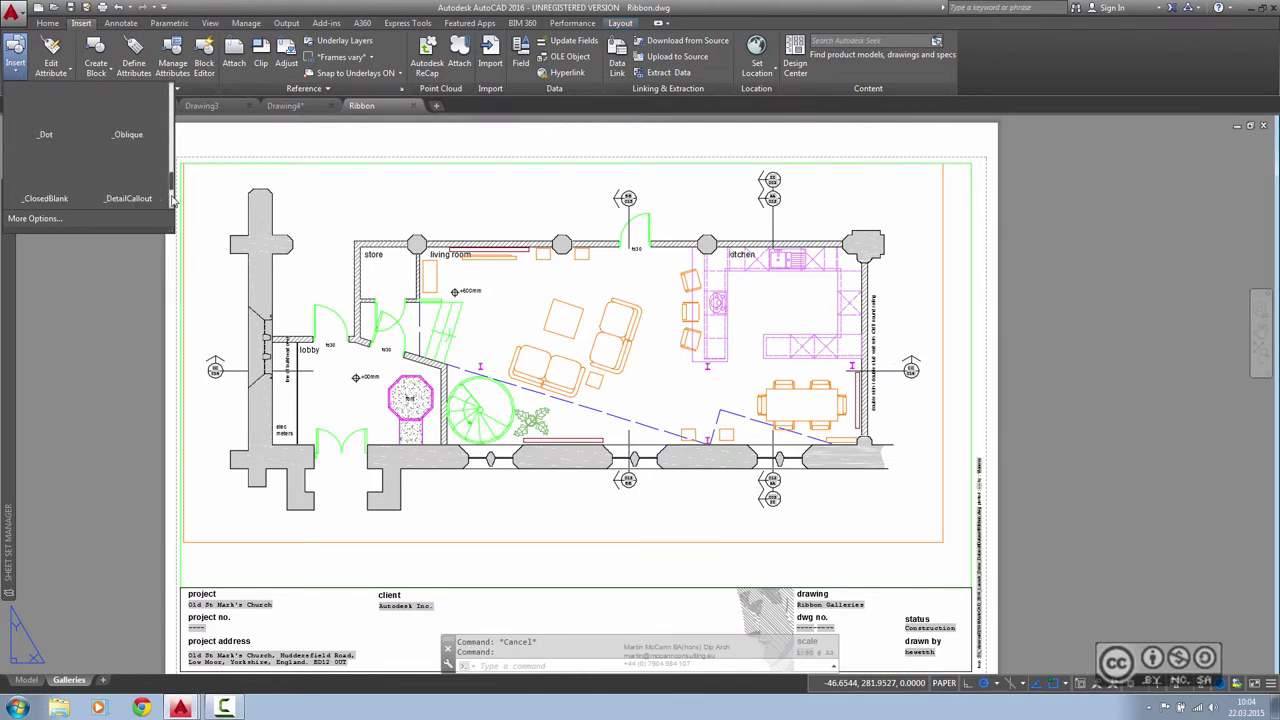
pyautogui.scroll(1, 175, 195)
pyautogui.scroll(-1, 172, 200)
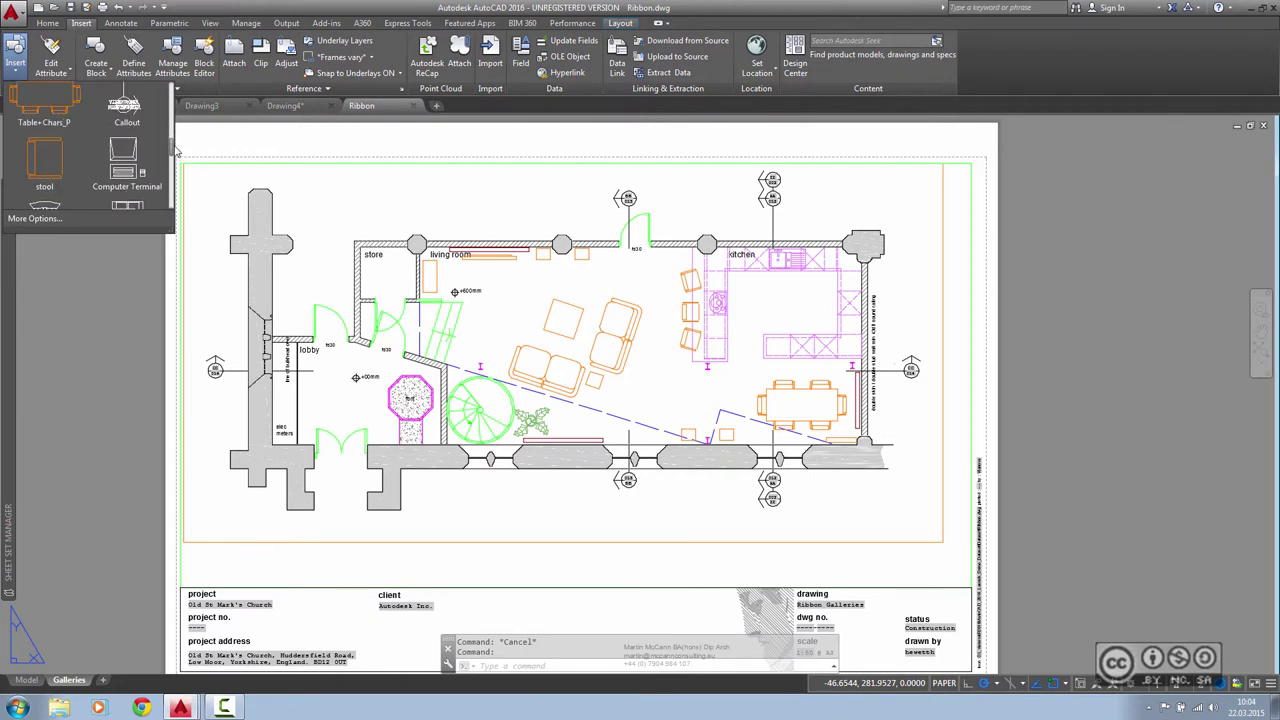
pyautogui.scroll(-1, 172, 200)
pyautogui.scroll(-1, 172, 200)
pyautogui.click(83, 25)
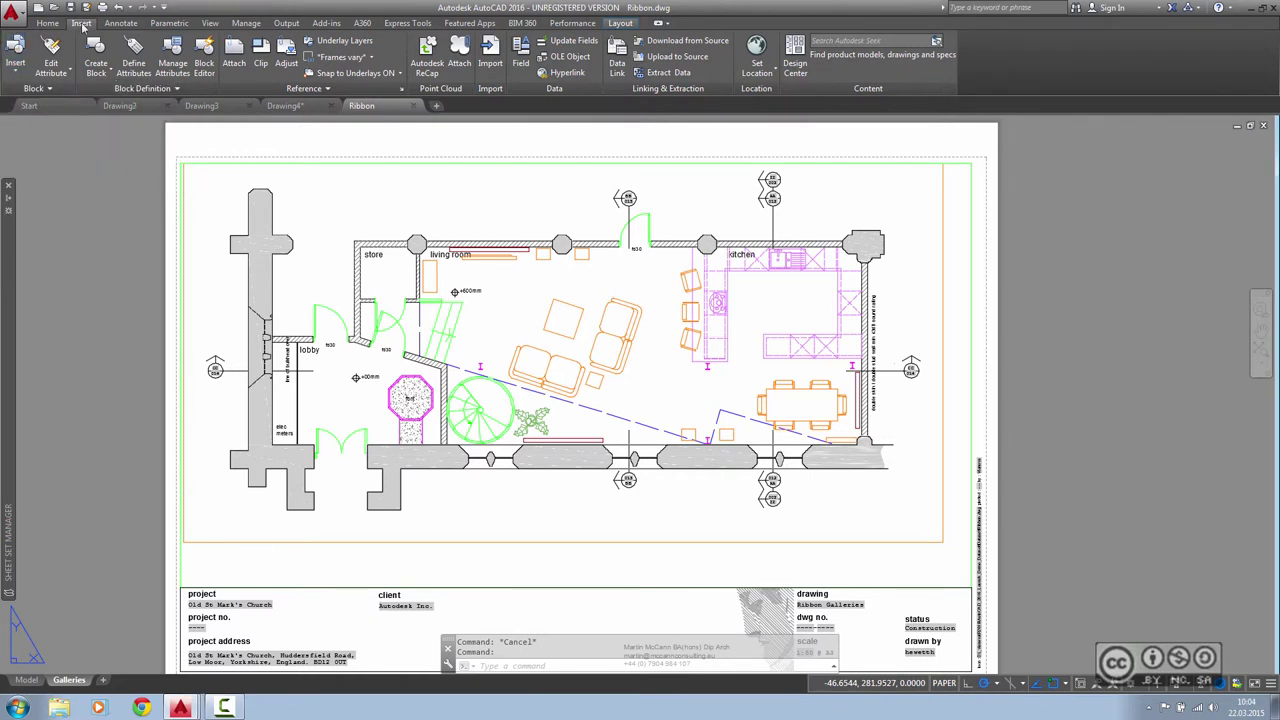
pyautogui.click(17, 74)
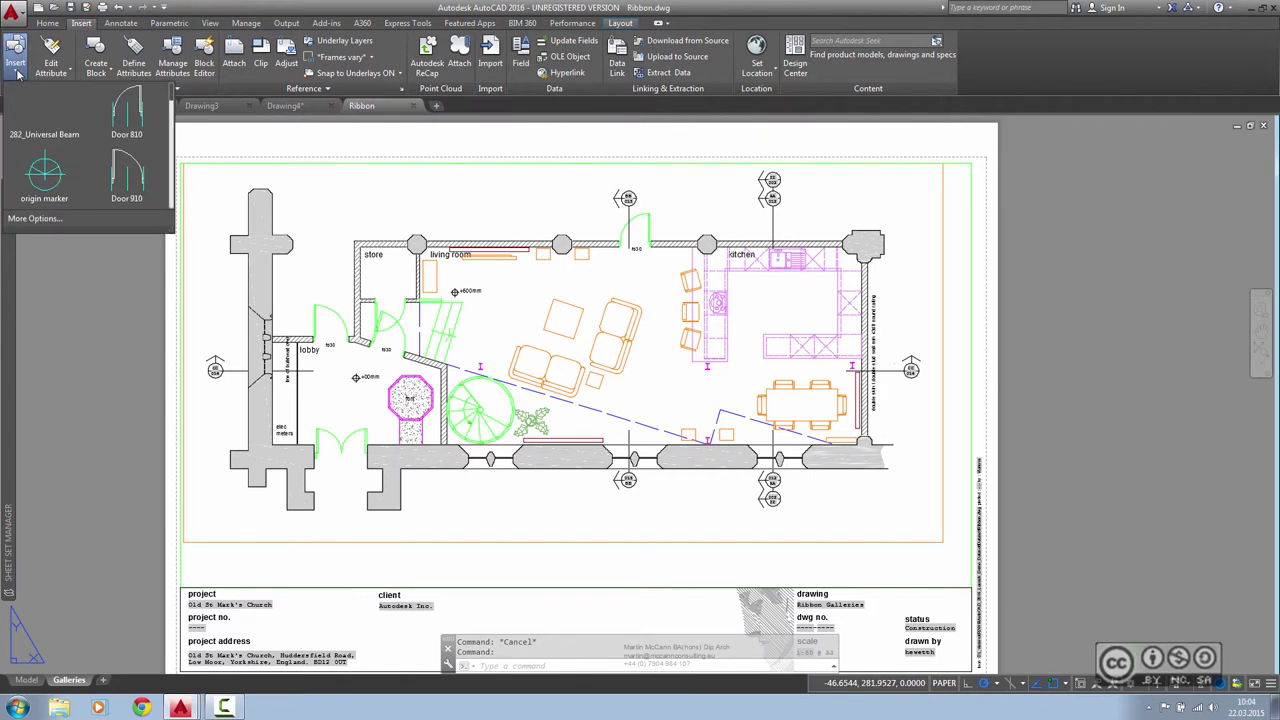
# Preview the Dimension Style and Multileader Style galleries on the Annotate tab, then return to Home.
pyautogui.click(121, 23)
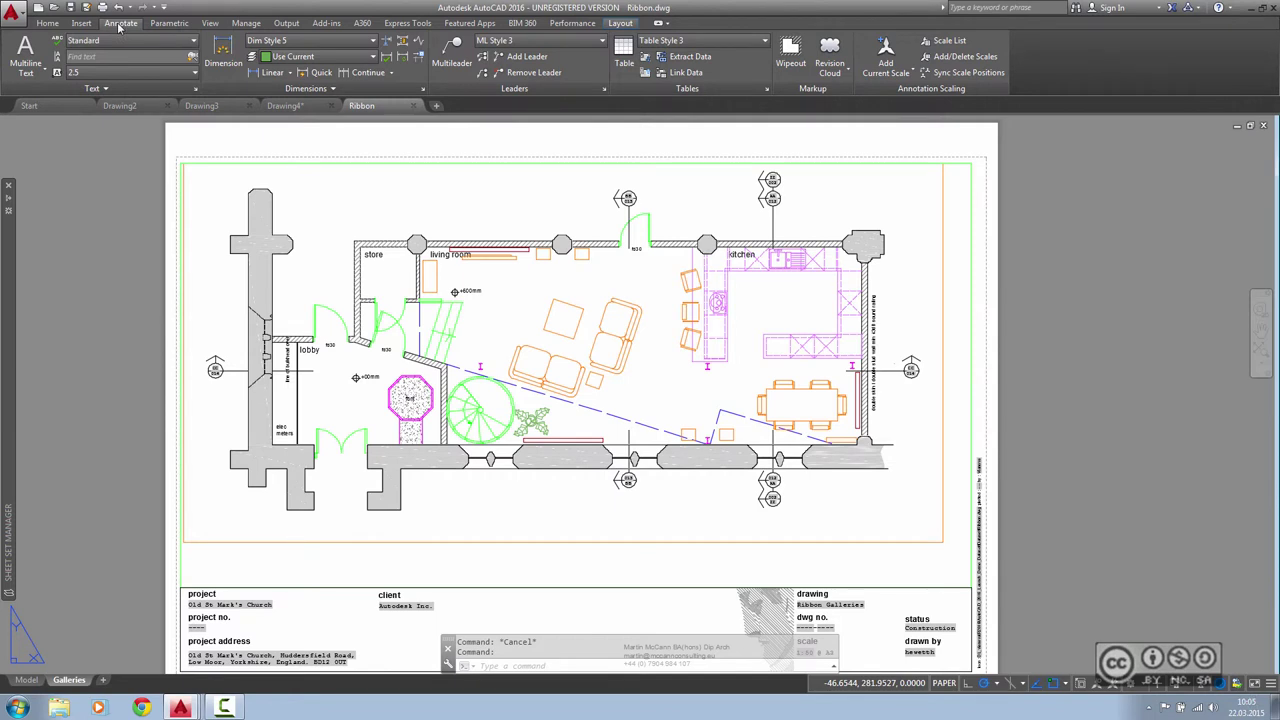
pyautogui.click(368, 41)
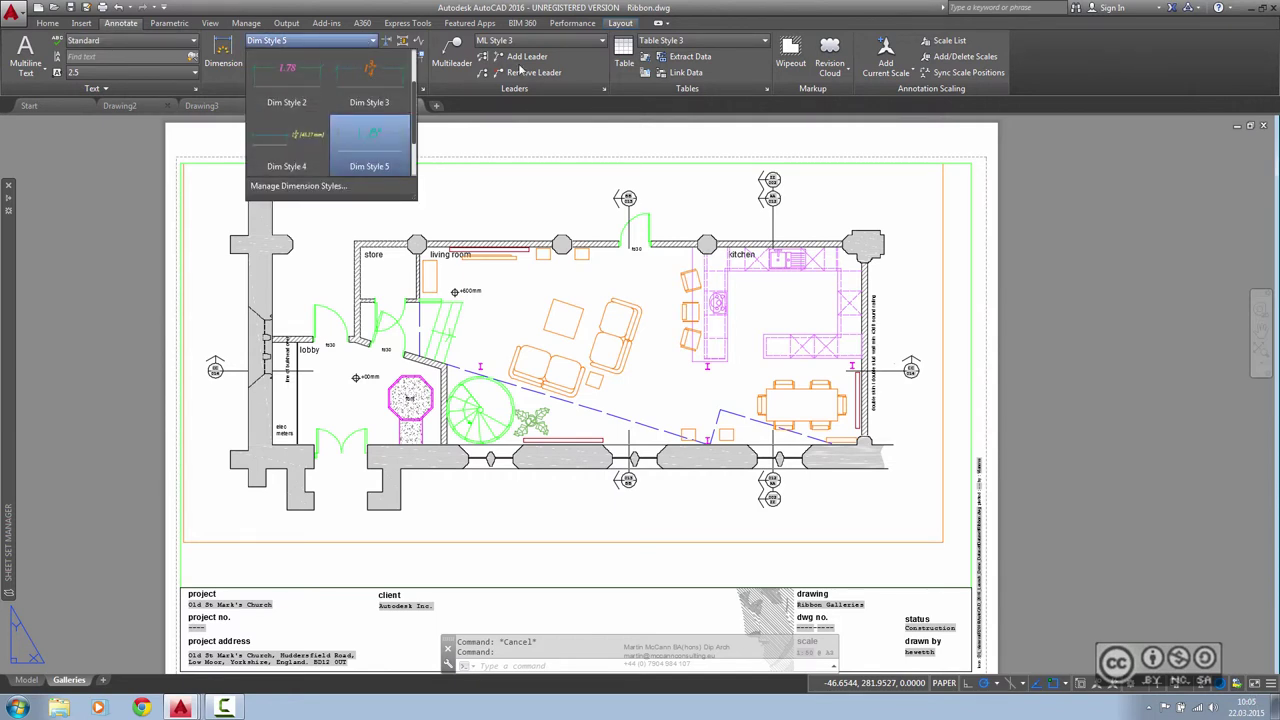
pyautogui.click(540, 41)
pyautogui.click(545, 41)
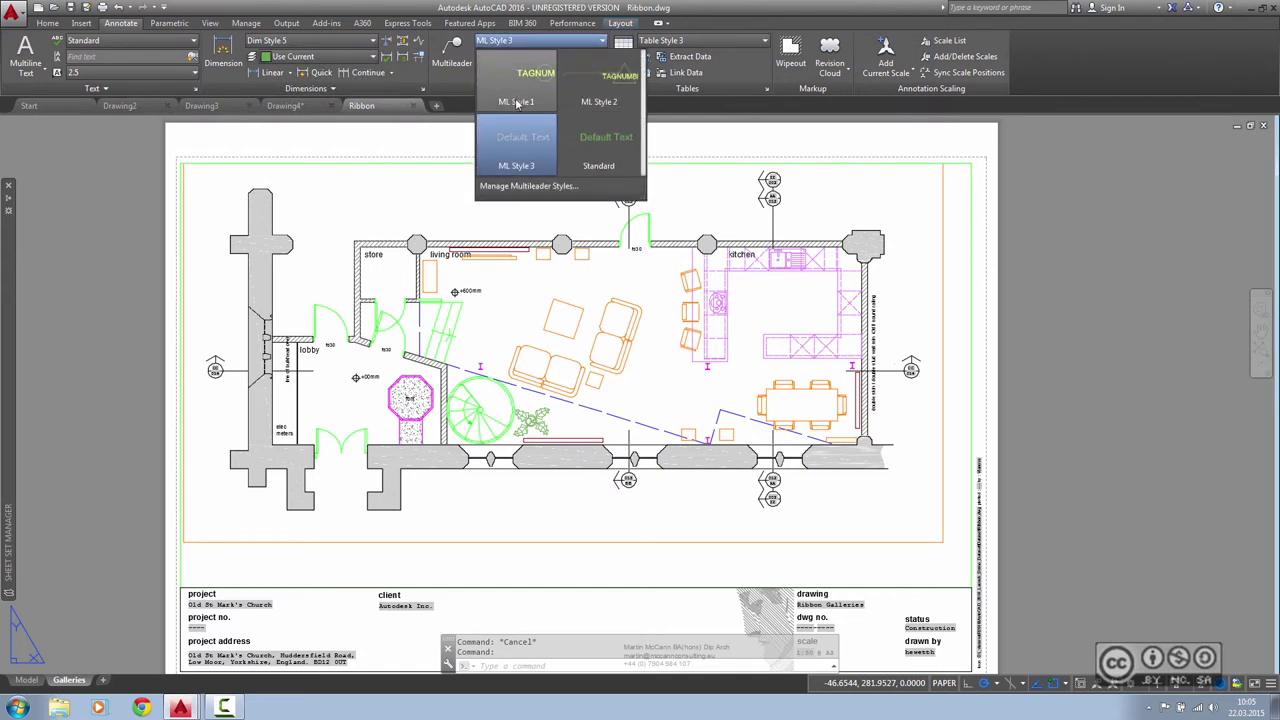
pyautogui.click(134, 42)
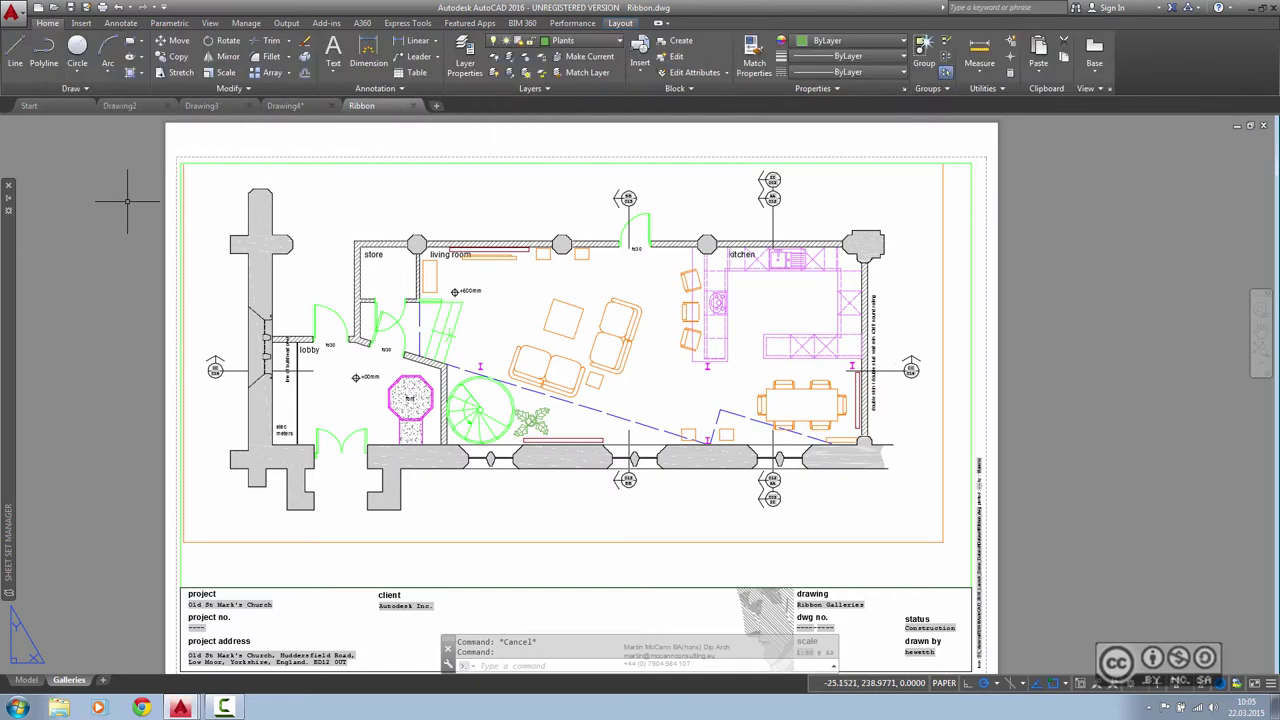
# Set the GALLERYVIEW system variable to 0.
pyautogui.write('GALLERYVIEW')
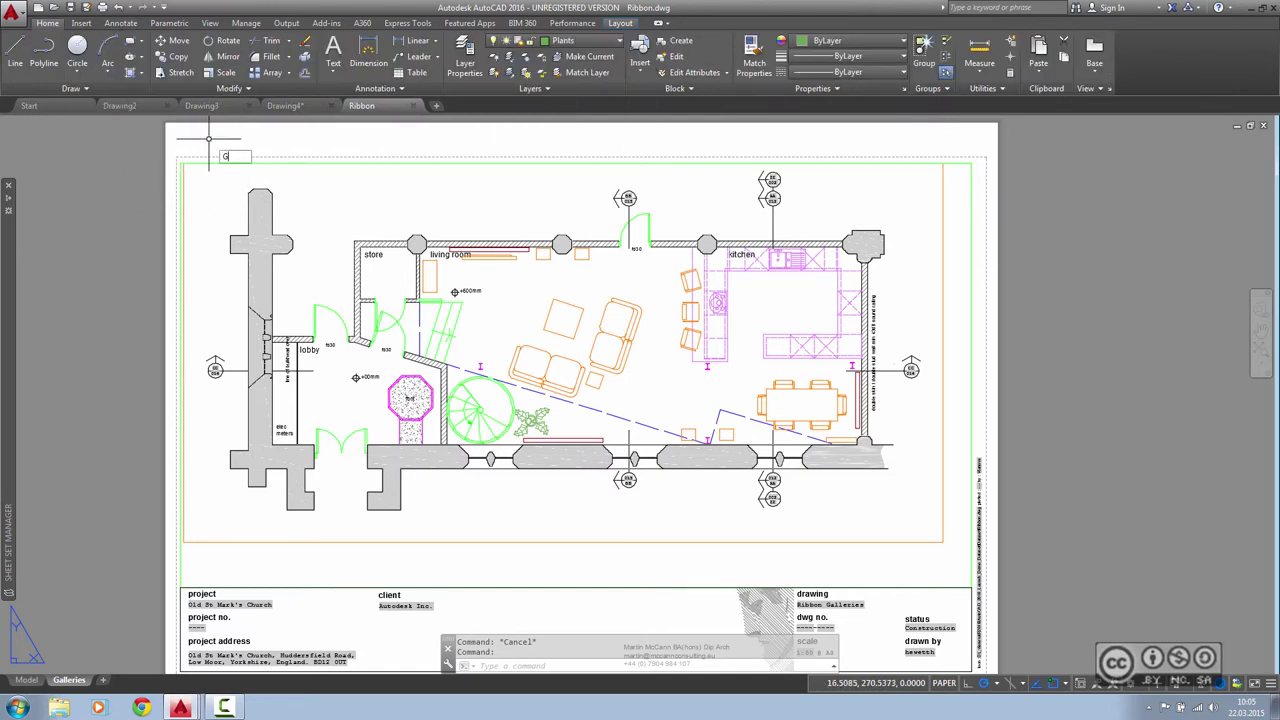
pyautogui.press('Return')
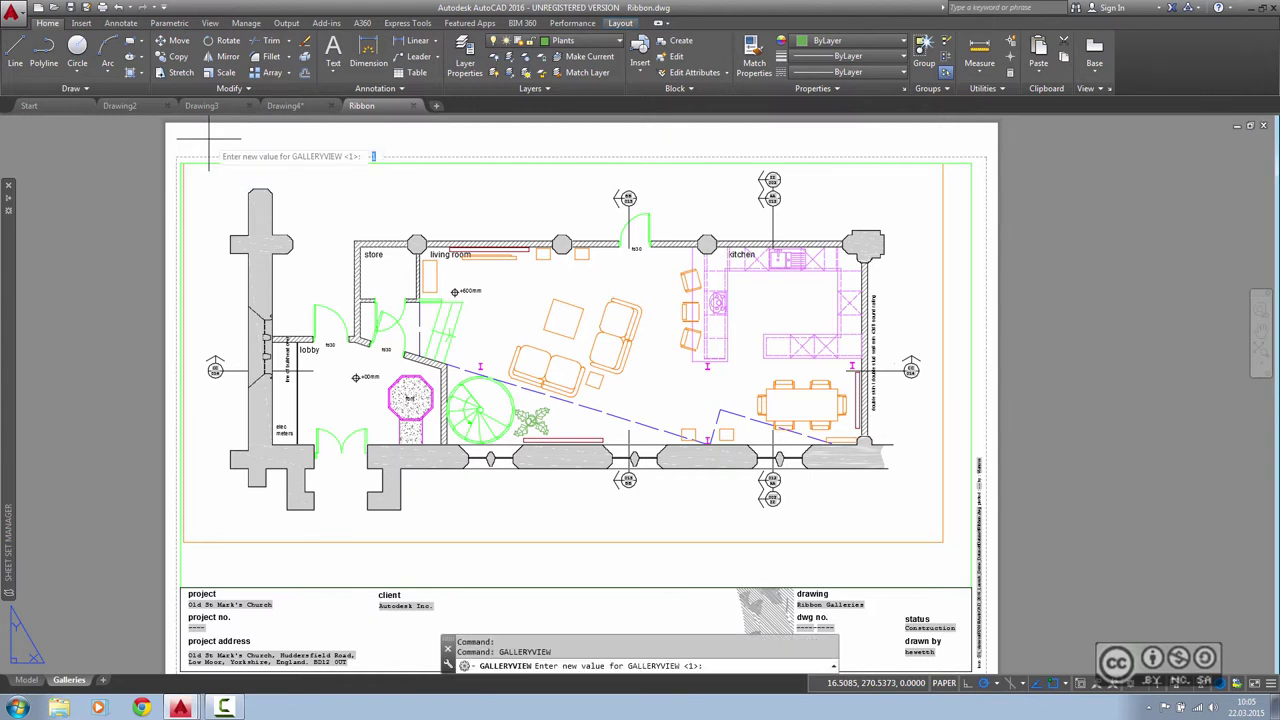
pyautogui.write('0')
pyautogui.press('Return')
# Confirm the dimension and multileader style dropdowns now show plain name lists without thumbnails.
pyautogui.click(81, 22)
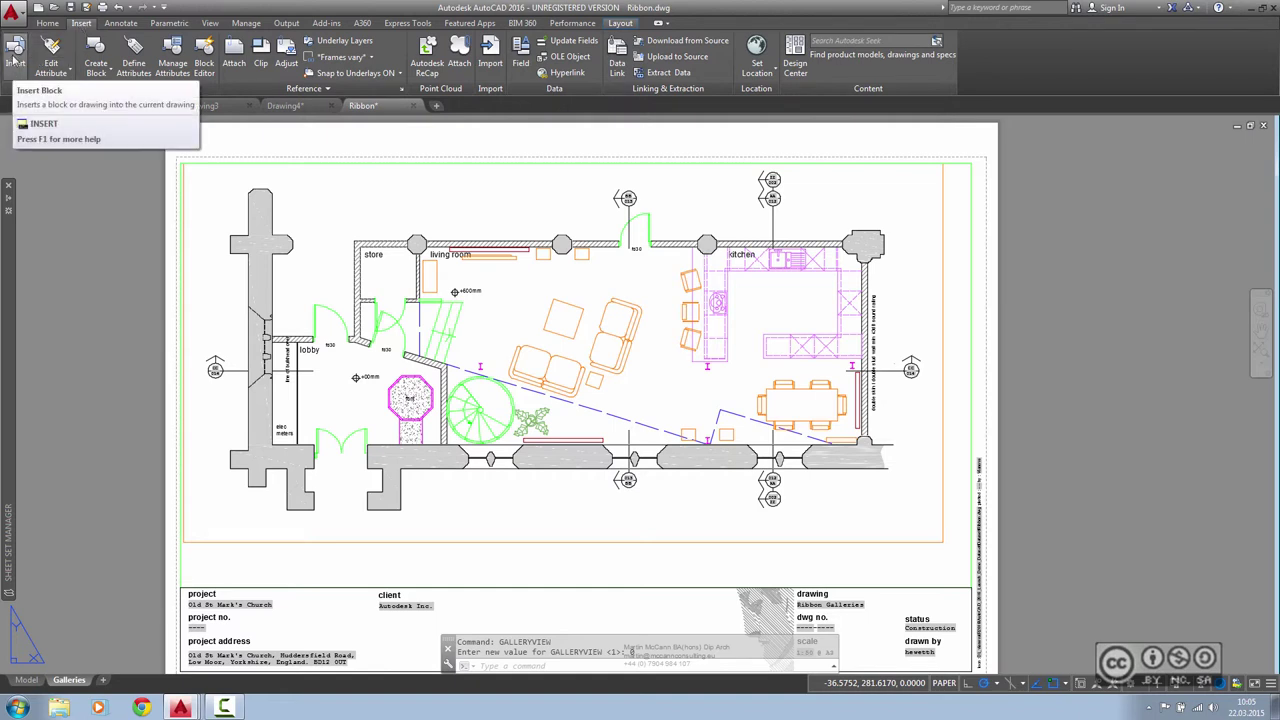
pyautogui.click(120, 22)
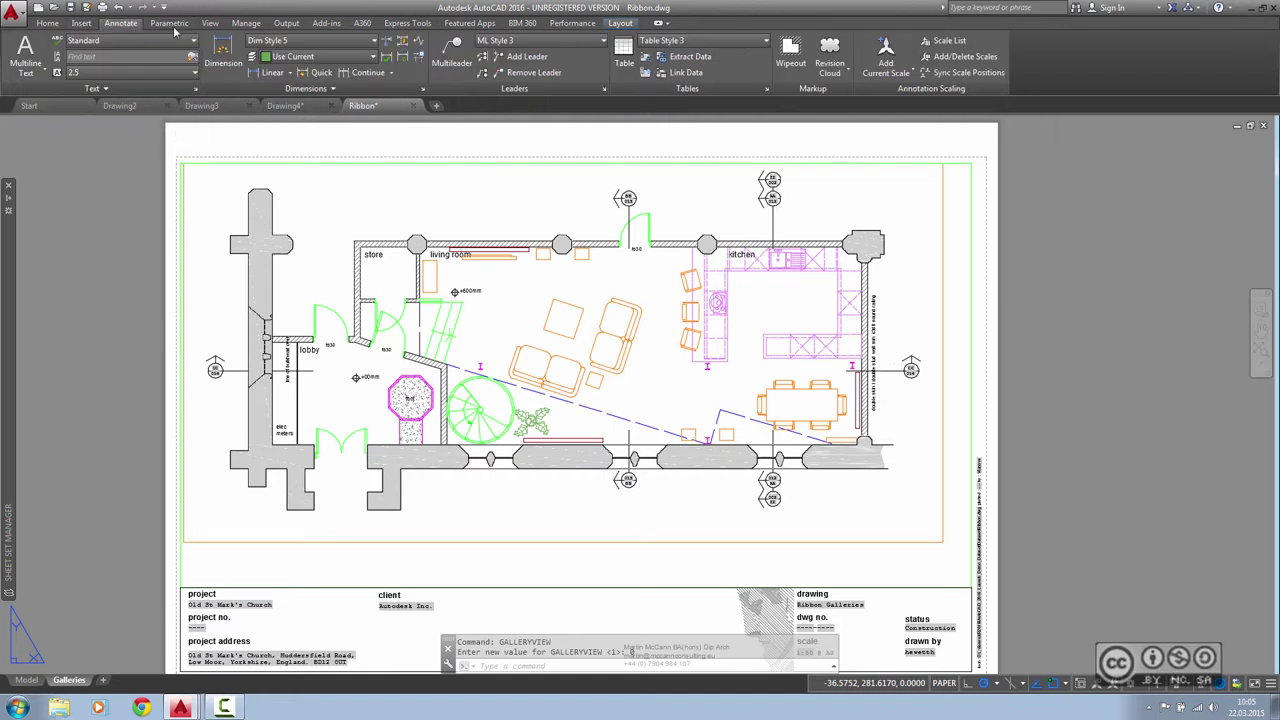
pyautogui.click(320, 44)
pyautogui.click(520, 42)
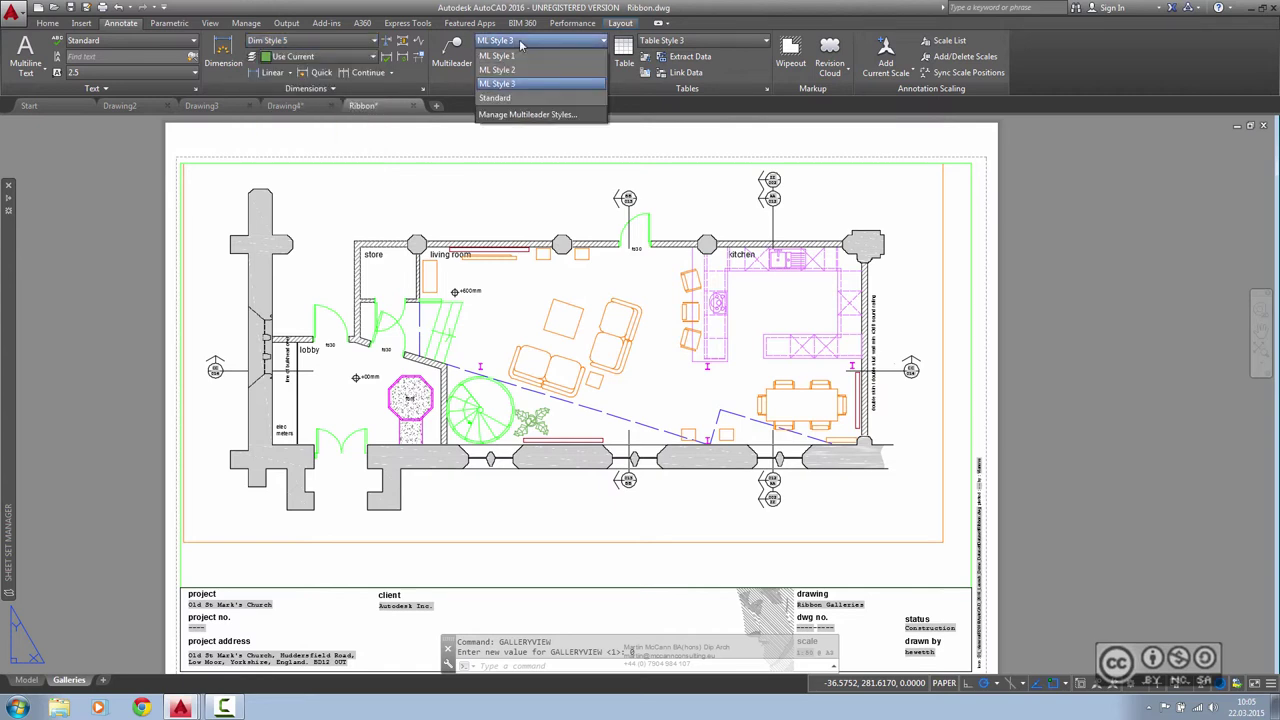
pyautogui.click(329, 44)
pyautogui.click(81, 22)
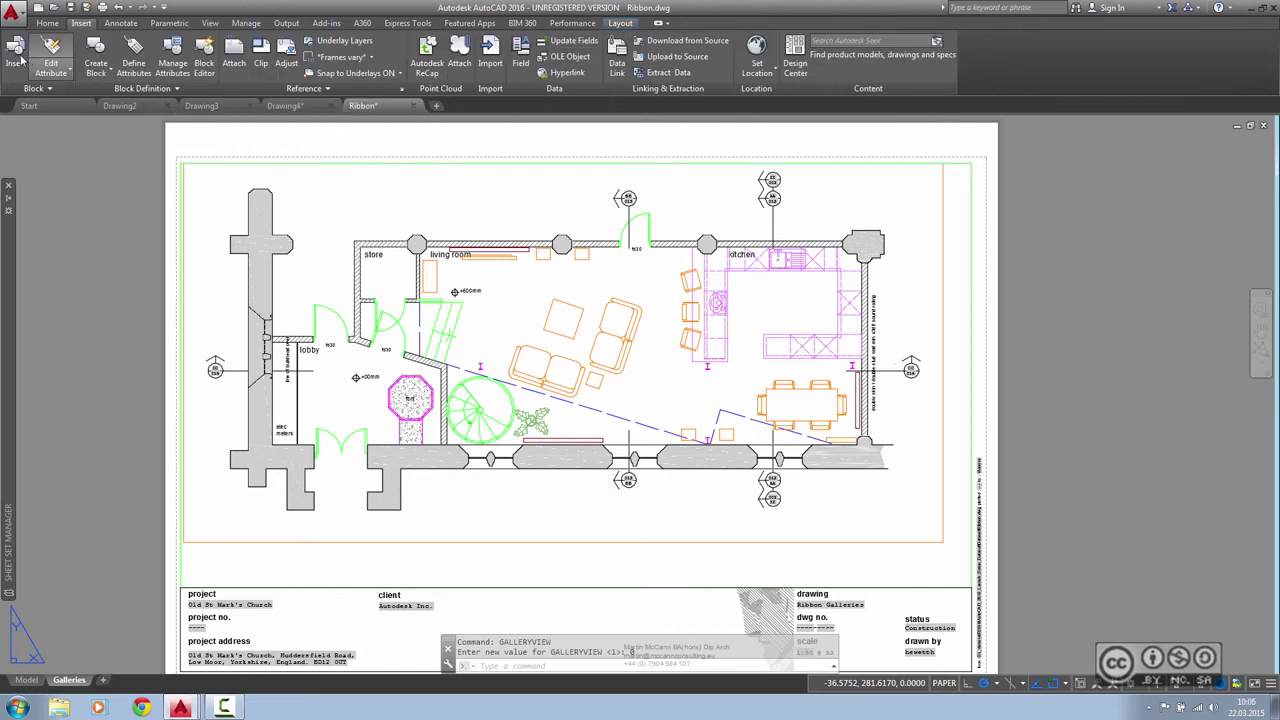
pyautogui.click(15, 57)
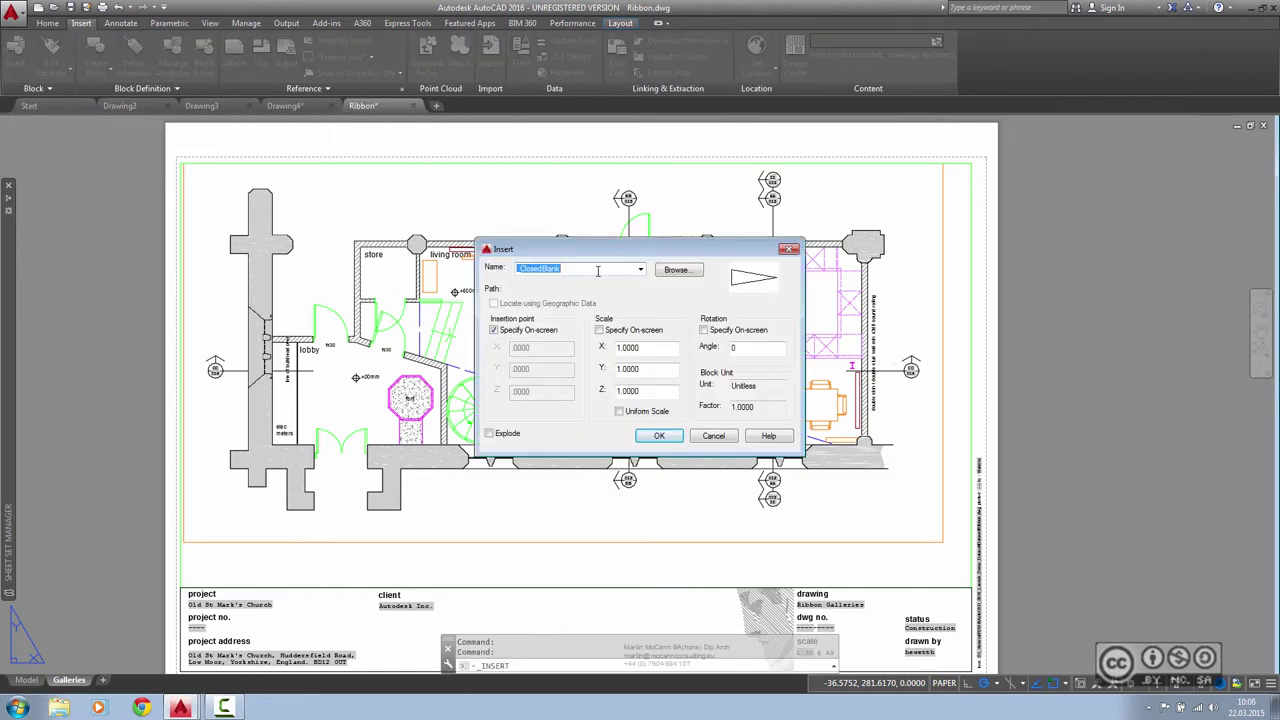
pyautogui.click(640, 269)
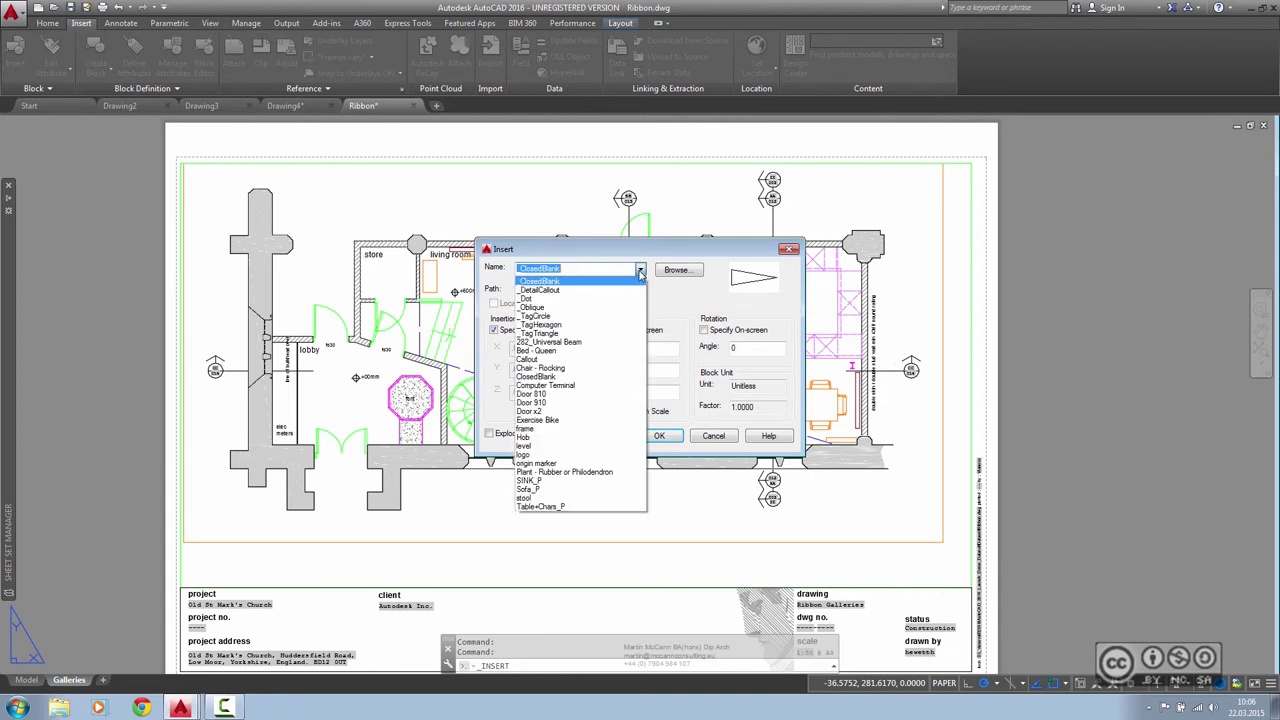
pyautogui.press('Escape')
pyautogui.press('Escape')
pyautogui.click(114, 241)
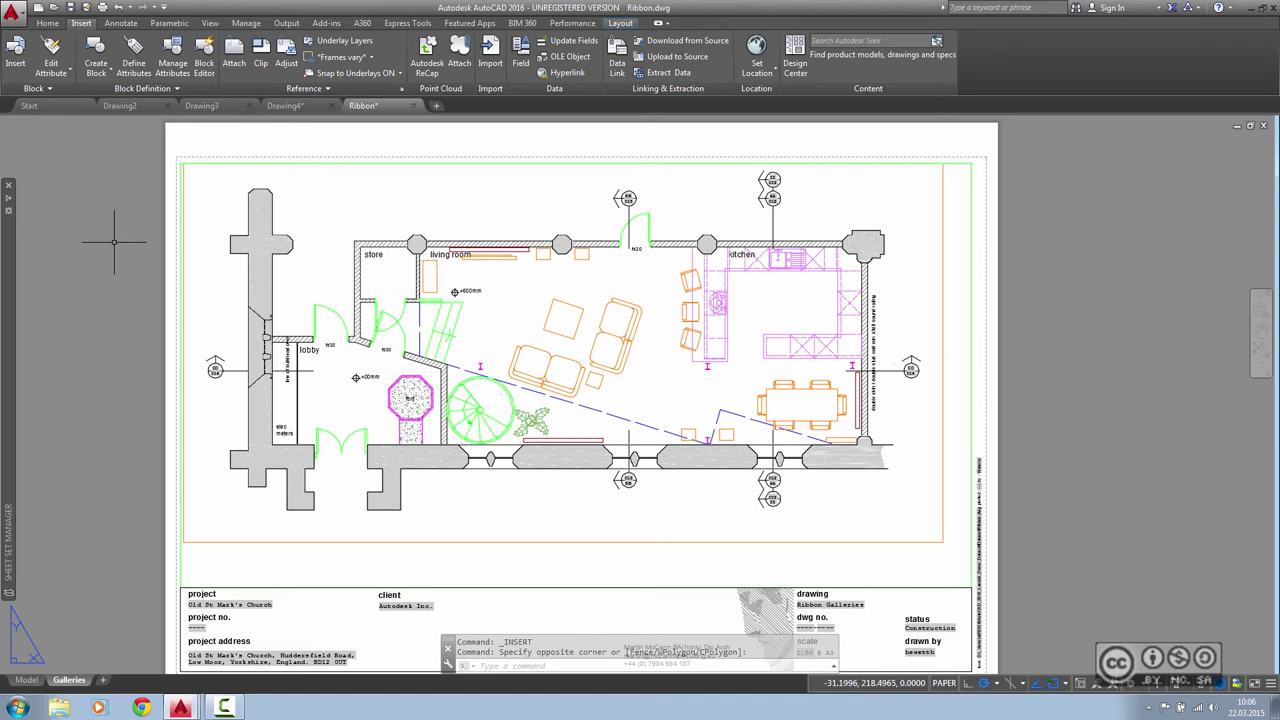
# Search AutoCAD Help for 'attach' and open the ATTACH (Command) page.
pyautogui.press('F1')
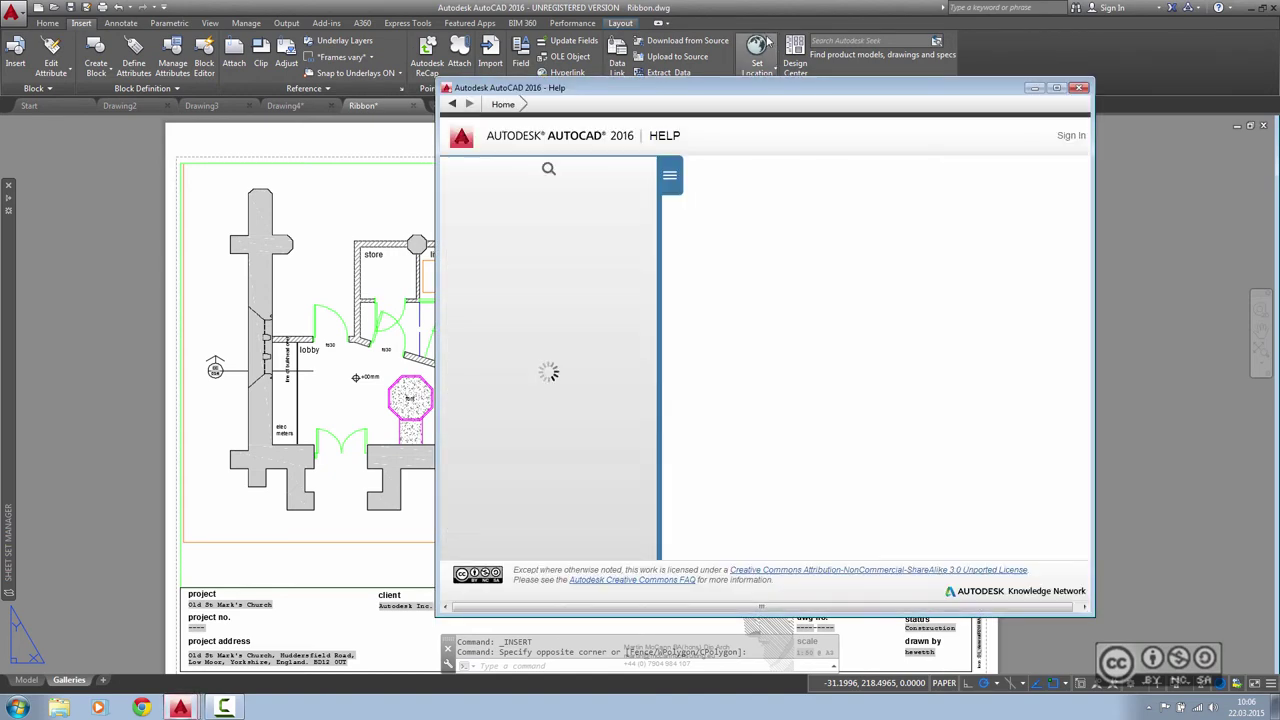
pyautogui.click(672, 253)
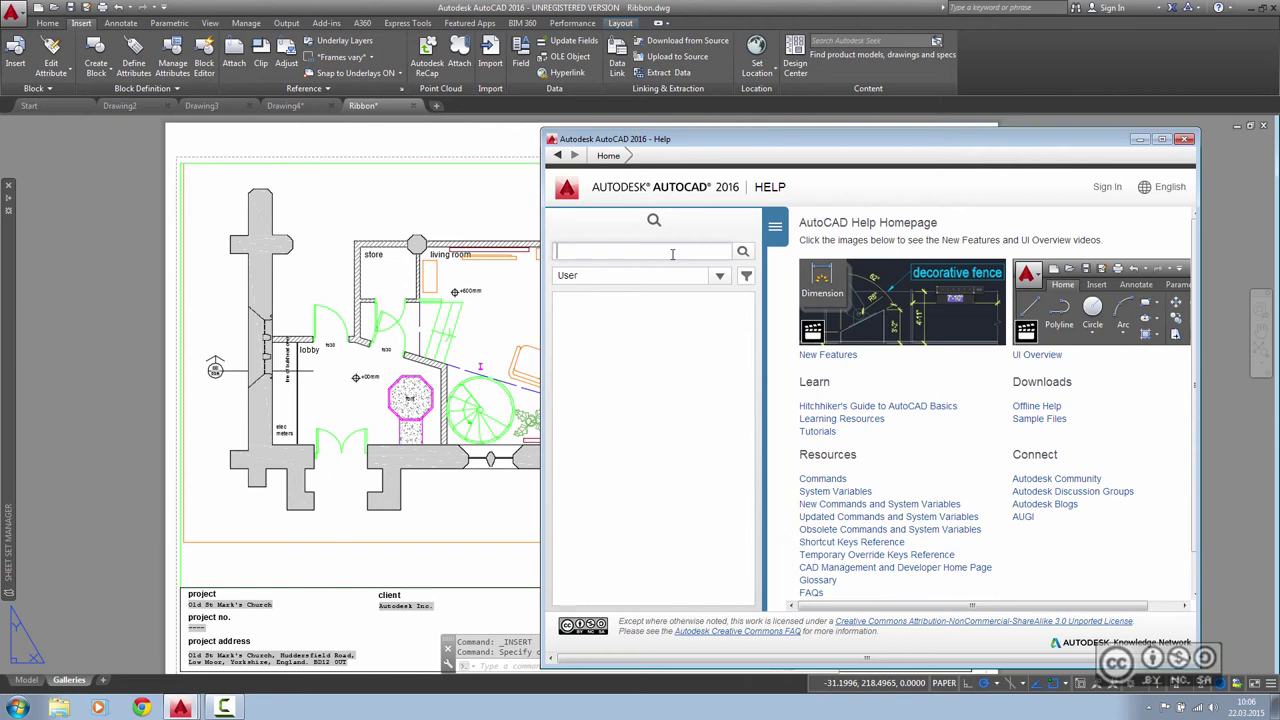
pyautogui.write('attach')
pyautogui.press('Return')
pyautogui.click(664, 410)
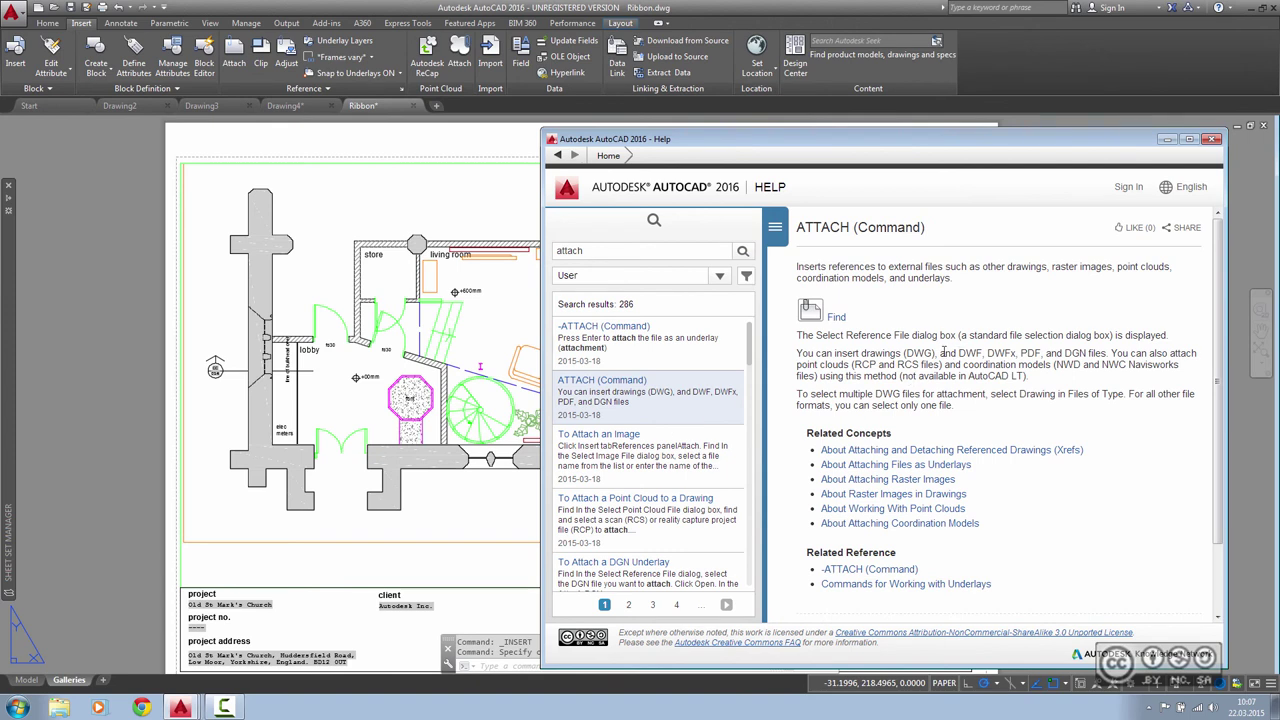